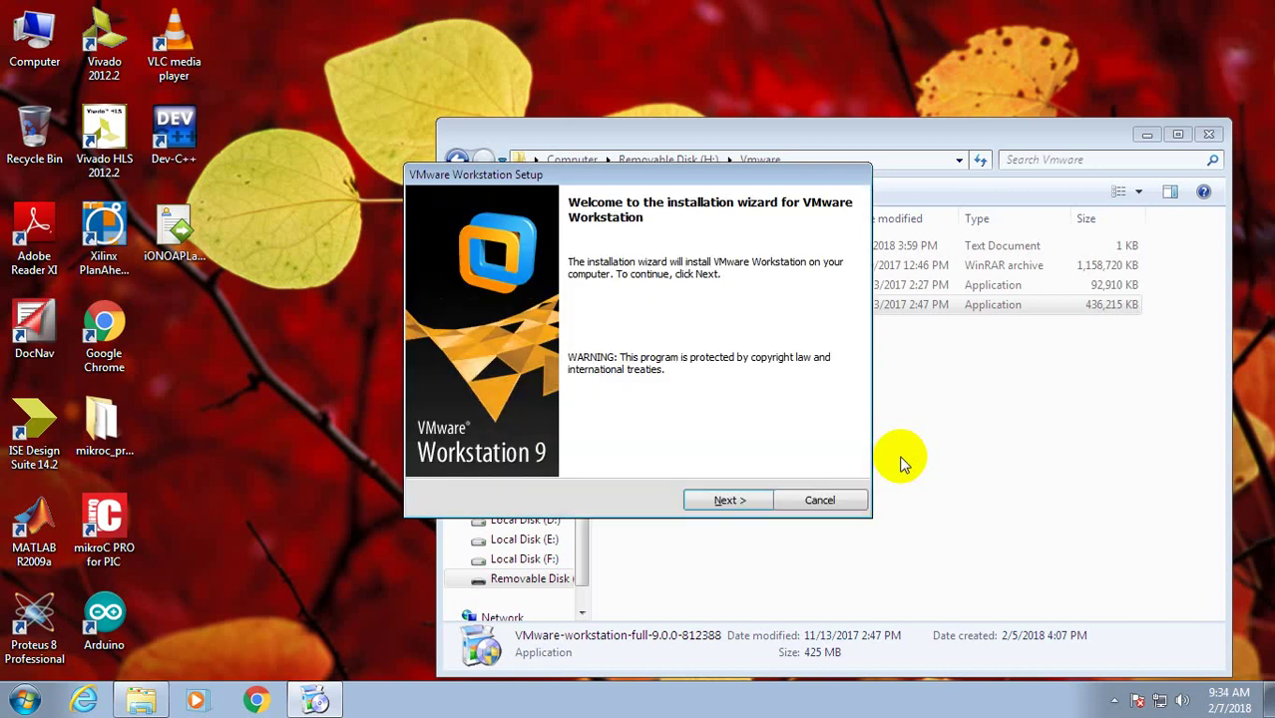
Choose a Typical setup in the default folder with startup update checks turned off.
{"action": "left_click", "coordinate": [728, 501]}
{"action": "left_click", "coordinate": [476, 316]}
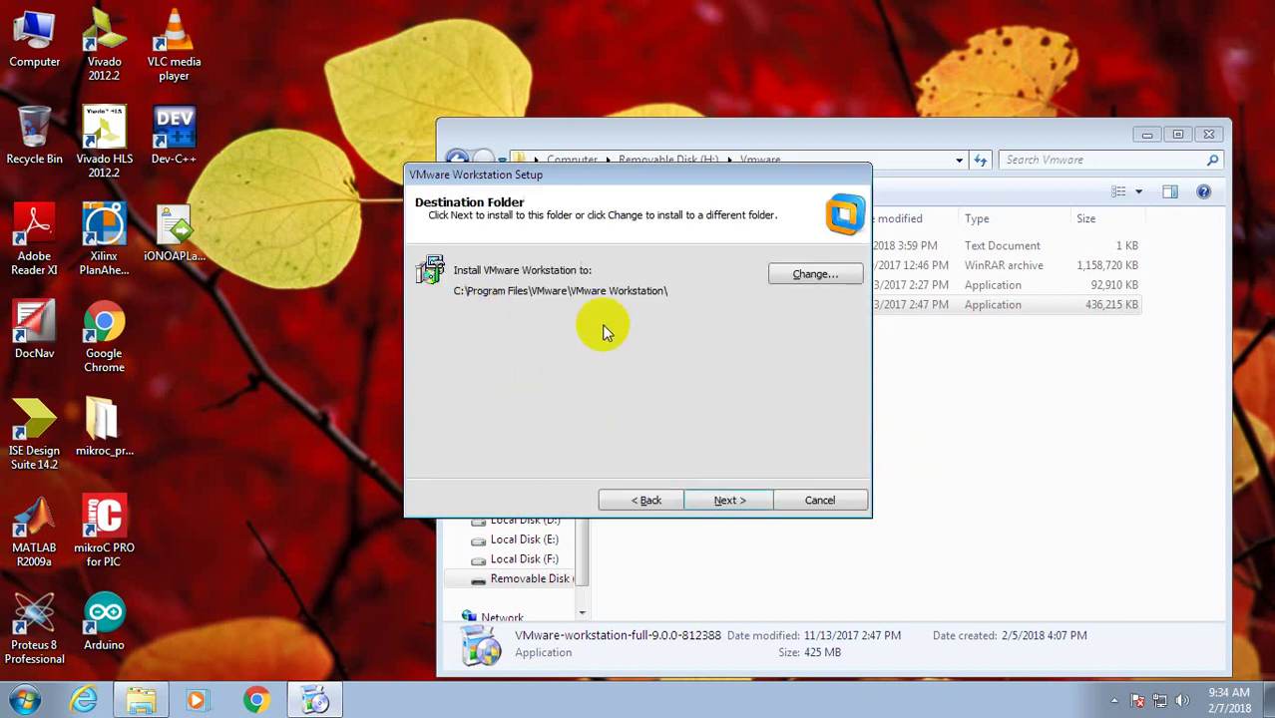
{"action": "left_click", "coordinate": [741, 505]}
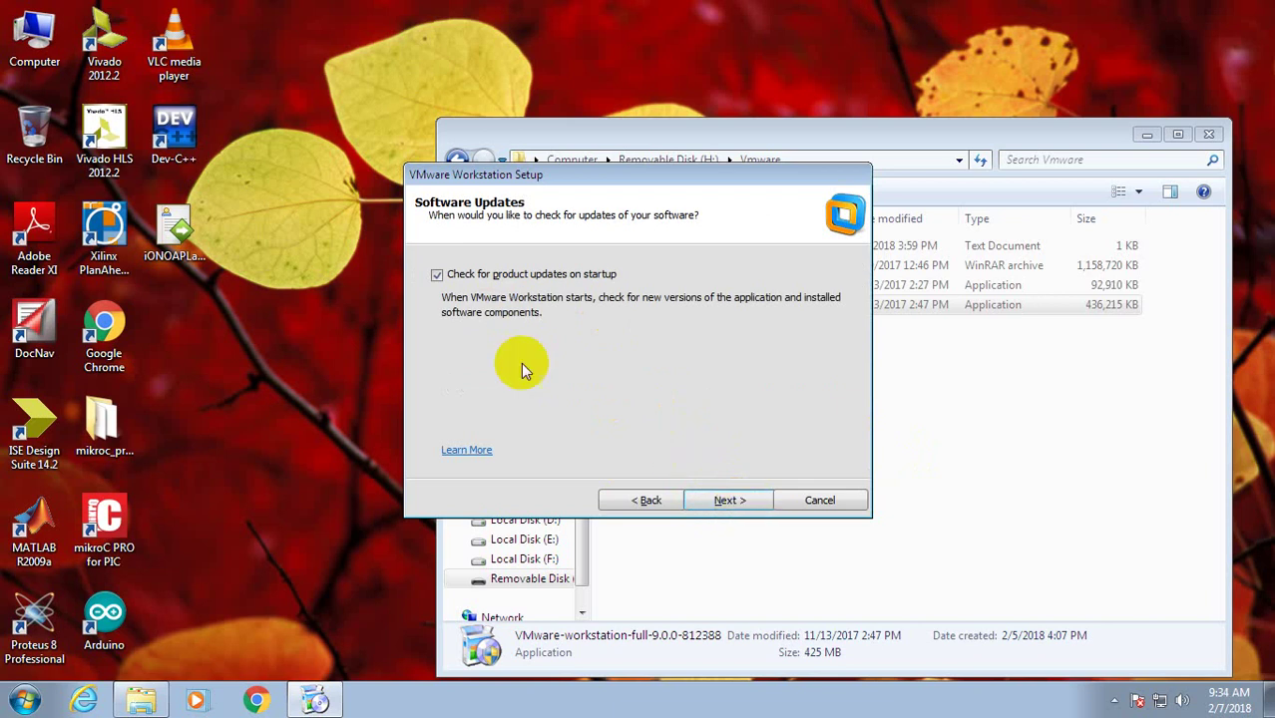
{"action": "left_click", "coordinate": [439, 275]}
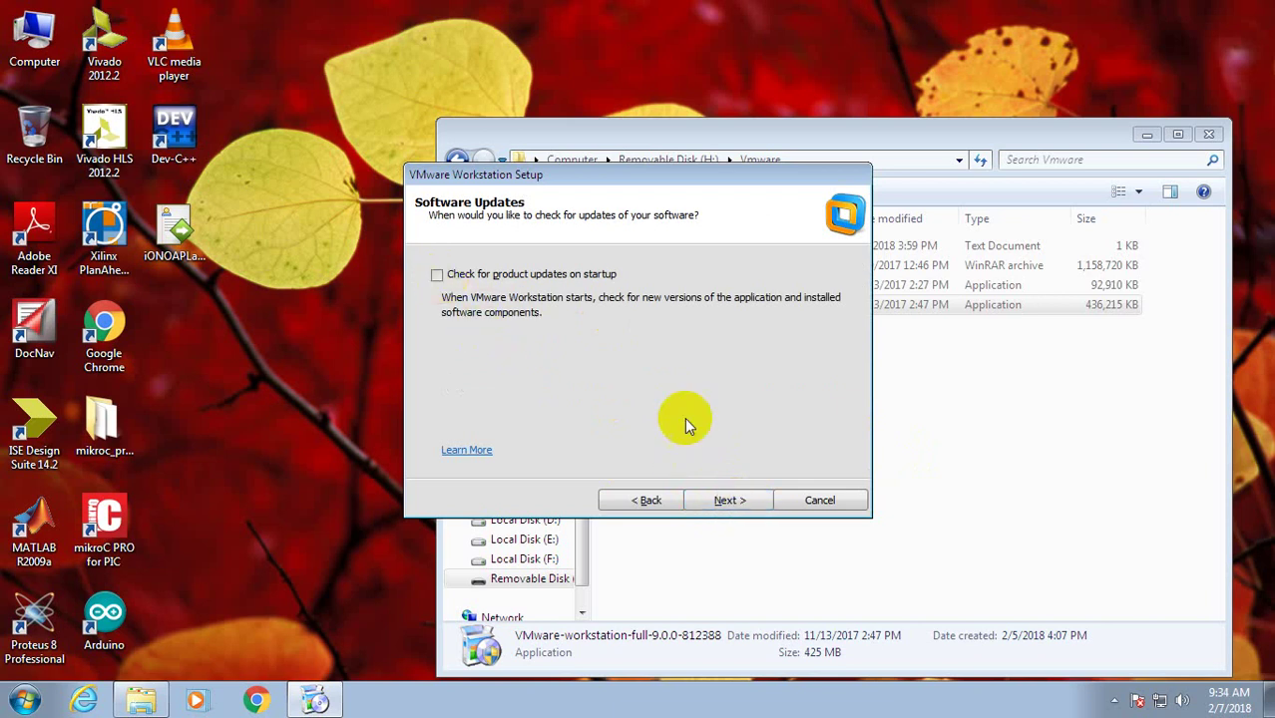
{"action": "left_click", "coordinate": [732, 500]}
Skip the Start Menu shortcut and start installing, then return to the Vmware folder.
{"action": "left_click", "coordinate": [736, 497]}
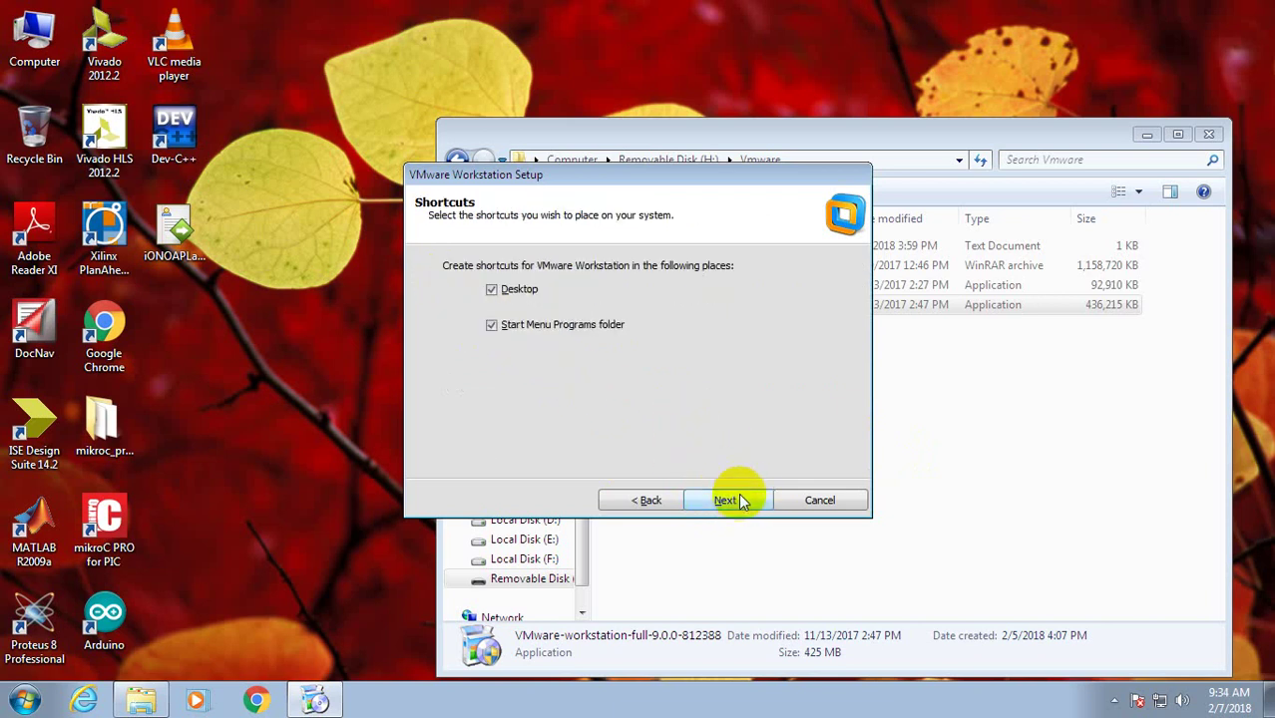
{"action": "left_click", "coordinate": [491, 325]}
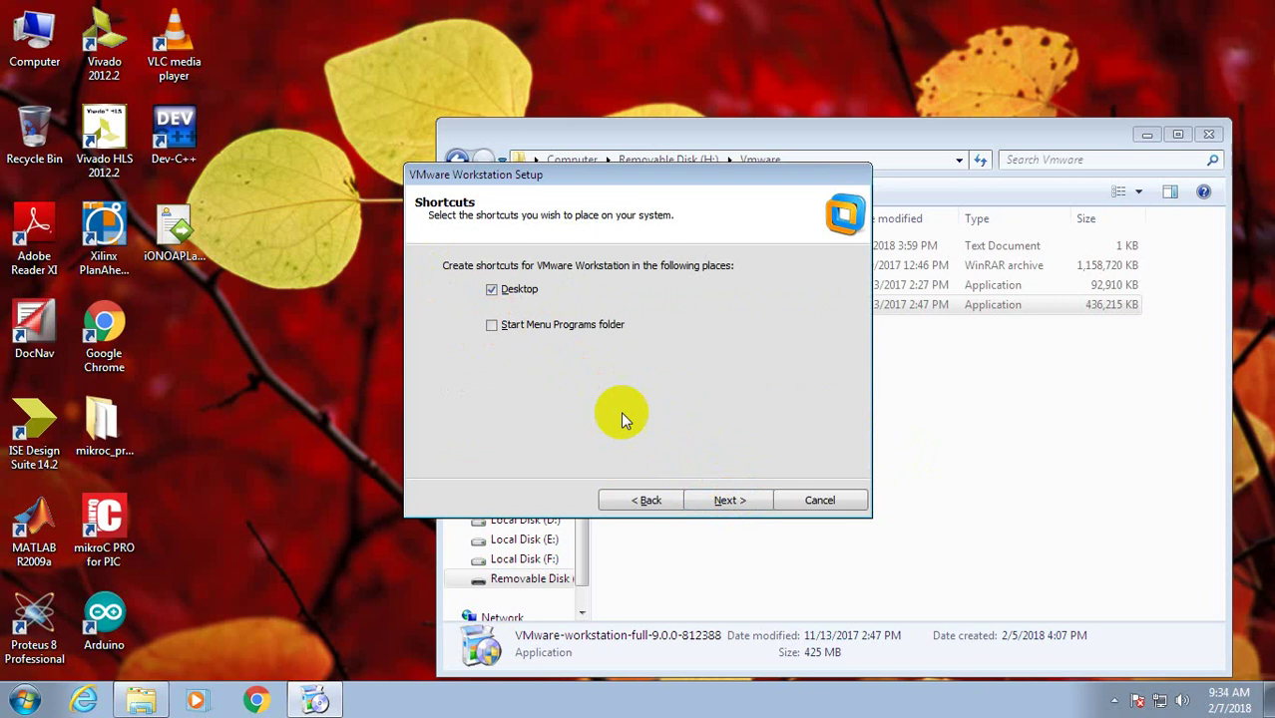
{"action": "left_click", "coordinate": [739, 502]}
{"action": "left_click", "coordinate": [736, 502]}
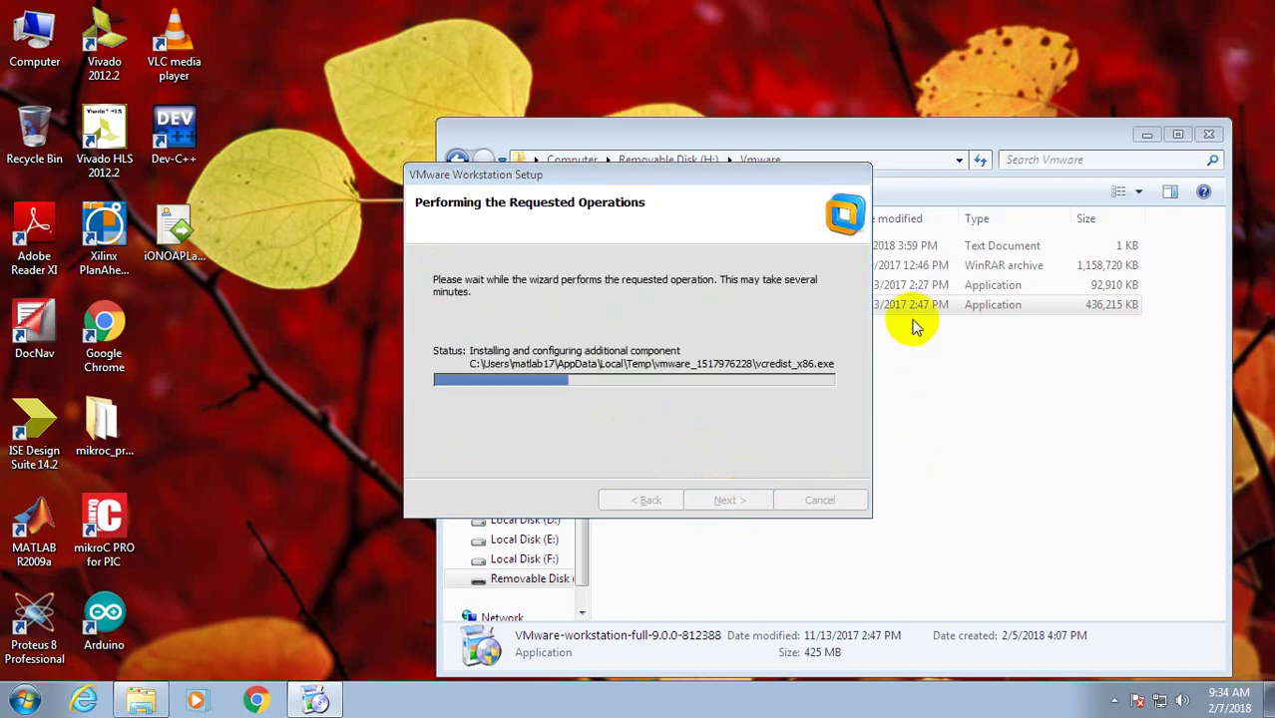
{"action": "left_click", "coordinate": [905, 245]}
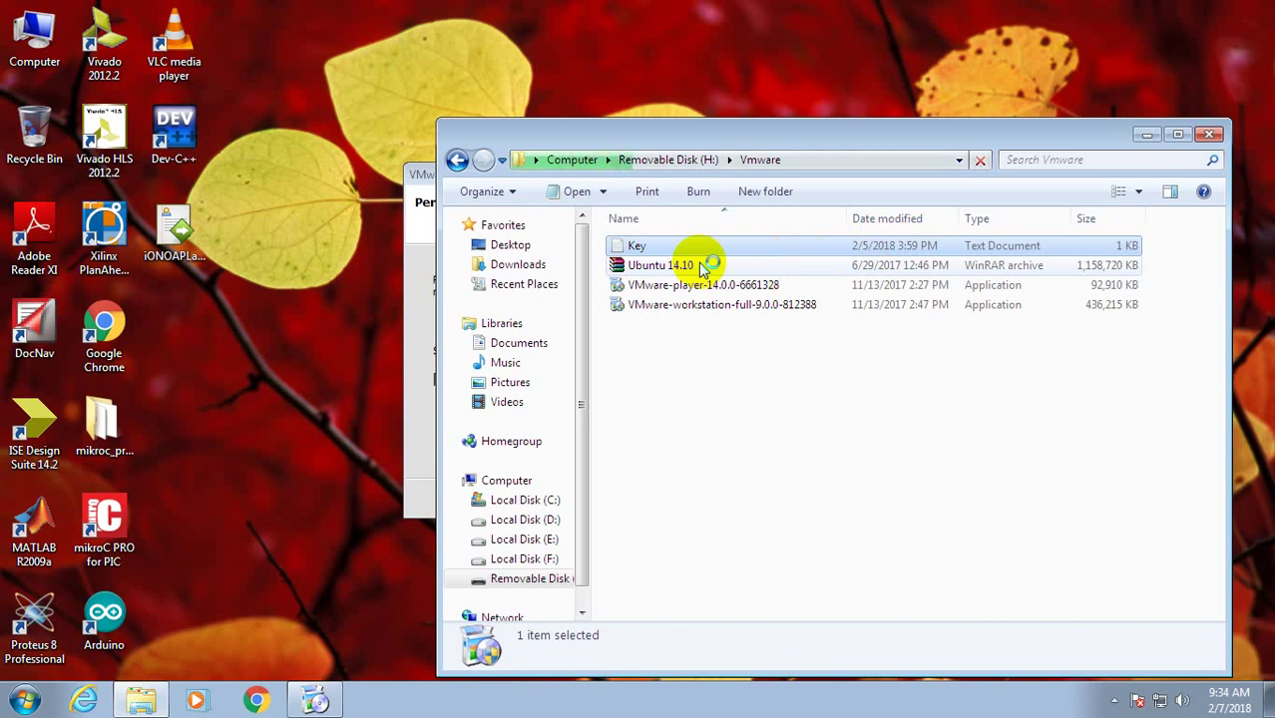
Select all the licence key text in Key.txt and close Notepad.
{"action": "key", "text": "ctrl+a"}
{"action": "key", "text": "ctrl+c"}
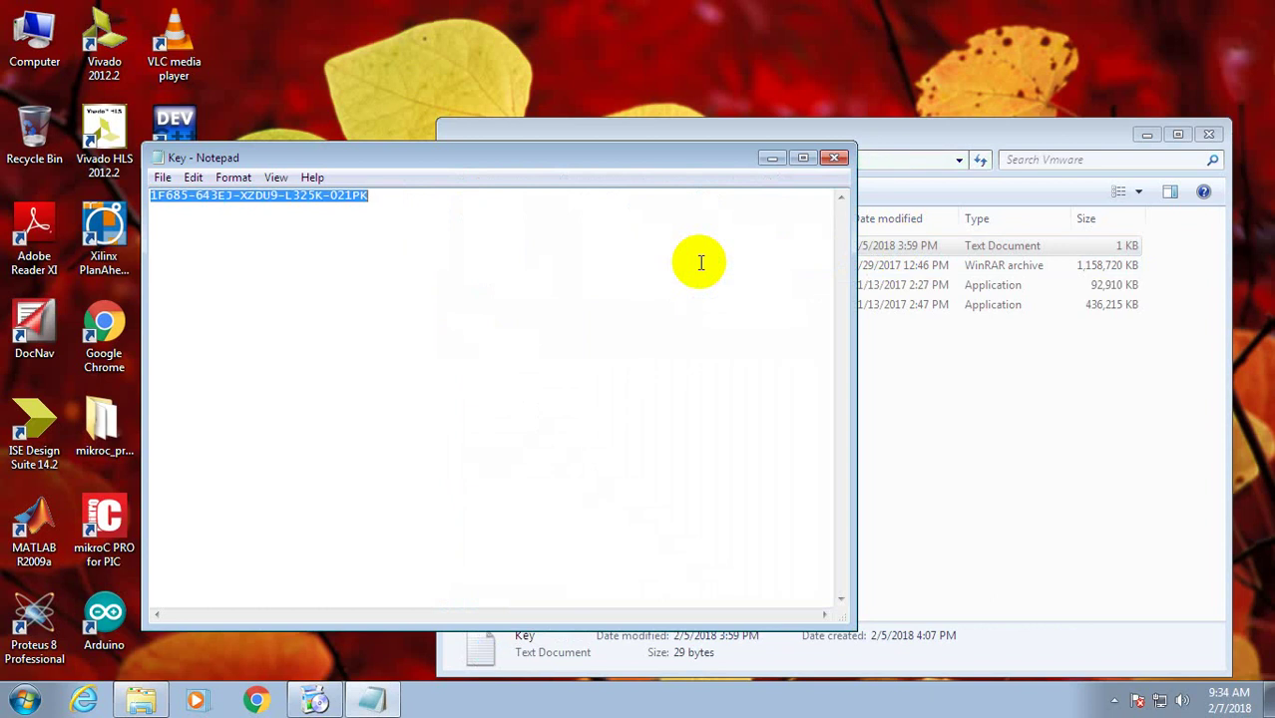
{"action": "left_click", "coordinate": [834, 158]}
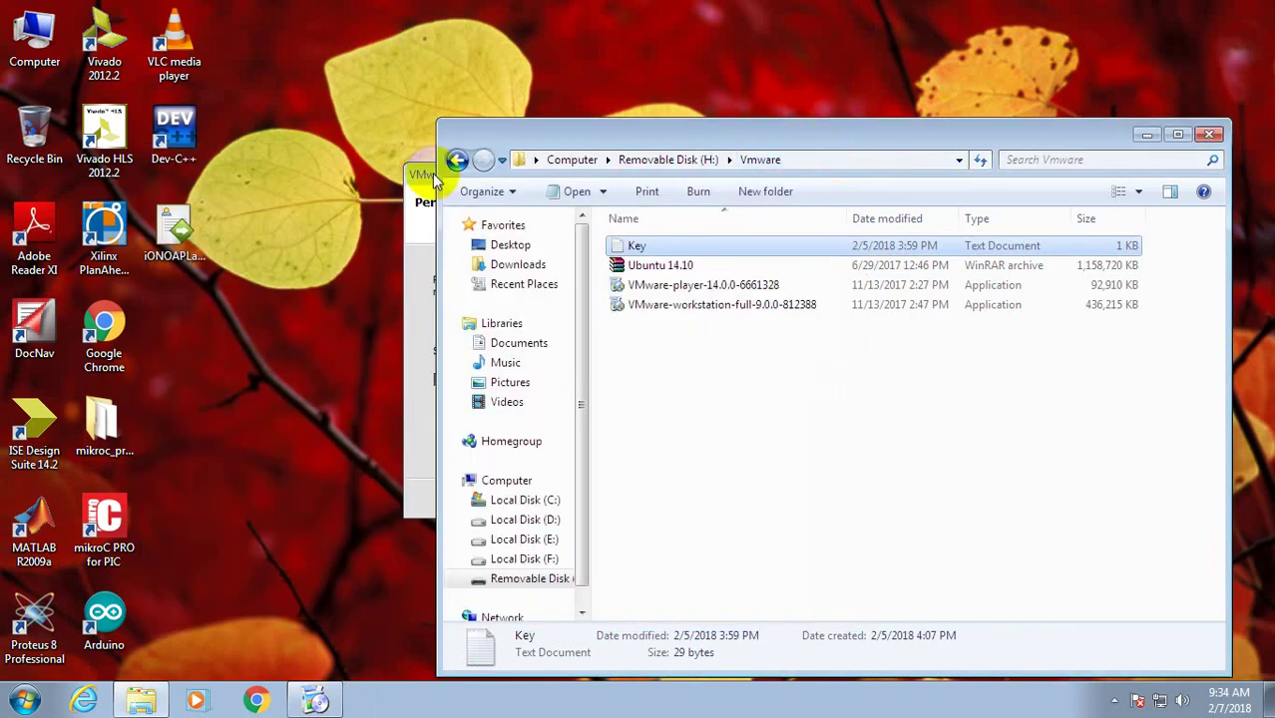
Bring the setup window forward and wait for the Enter License Key page.
{"action": "left_click", "coordinate": [431, 178]}
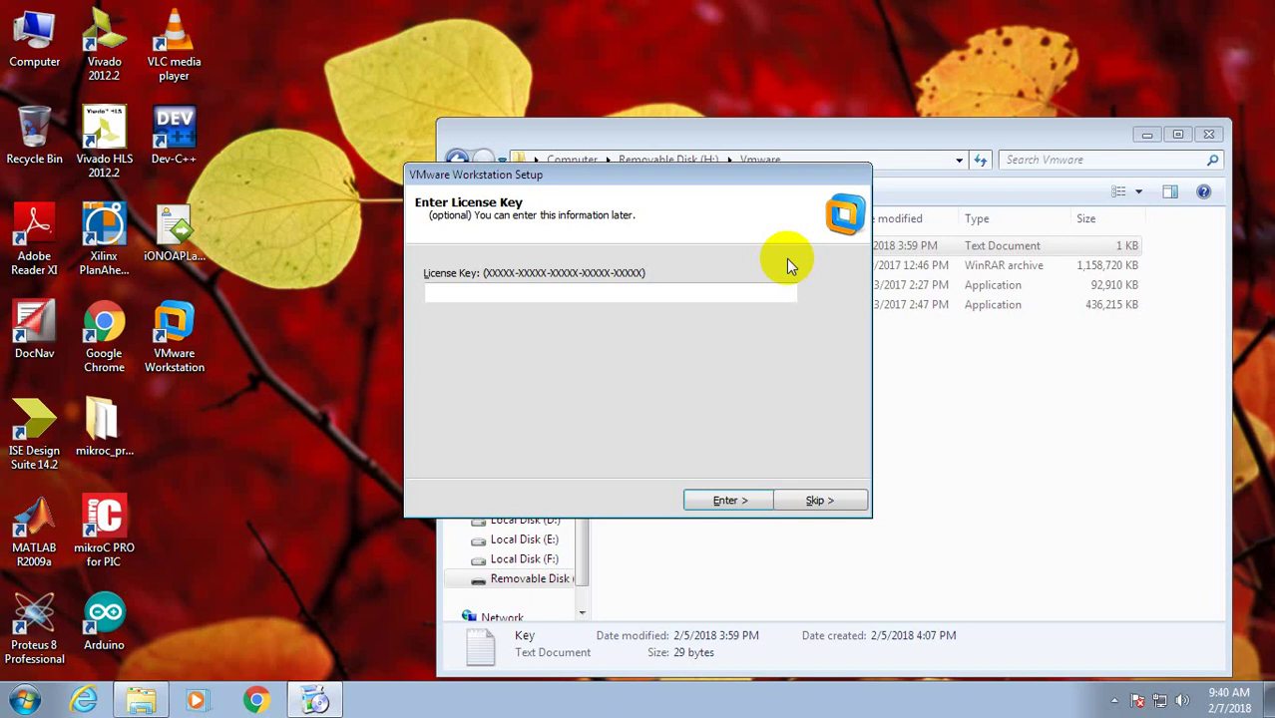
Paste the licence key from the Key file, finish setup, and minimize the folder window.
{"action": "left_click", "coordinate": [940, 249]}
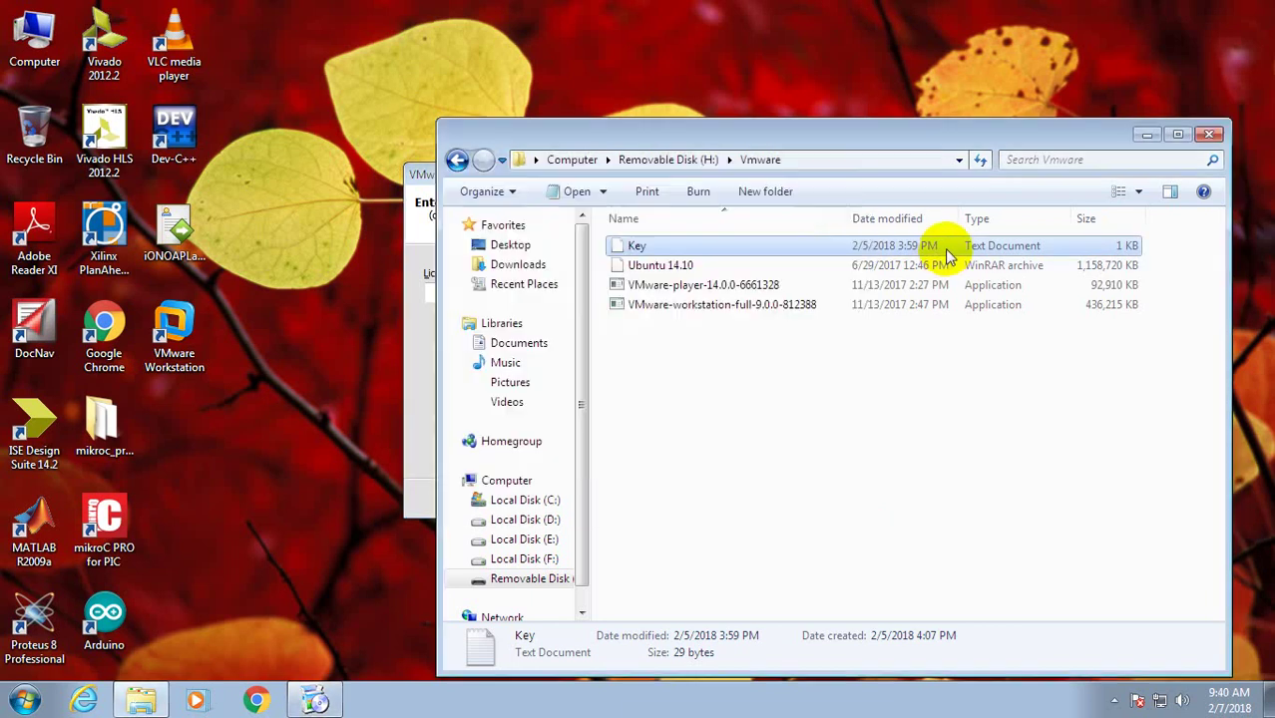
{"action": "left_click", "coordinate": [413, 339]}
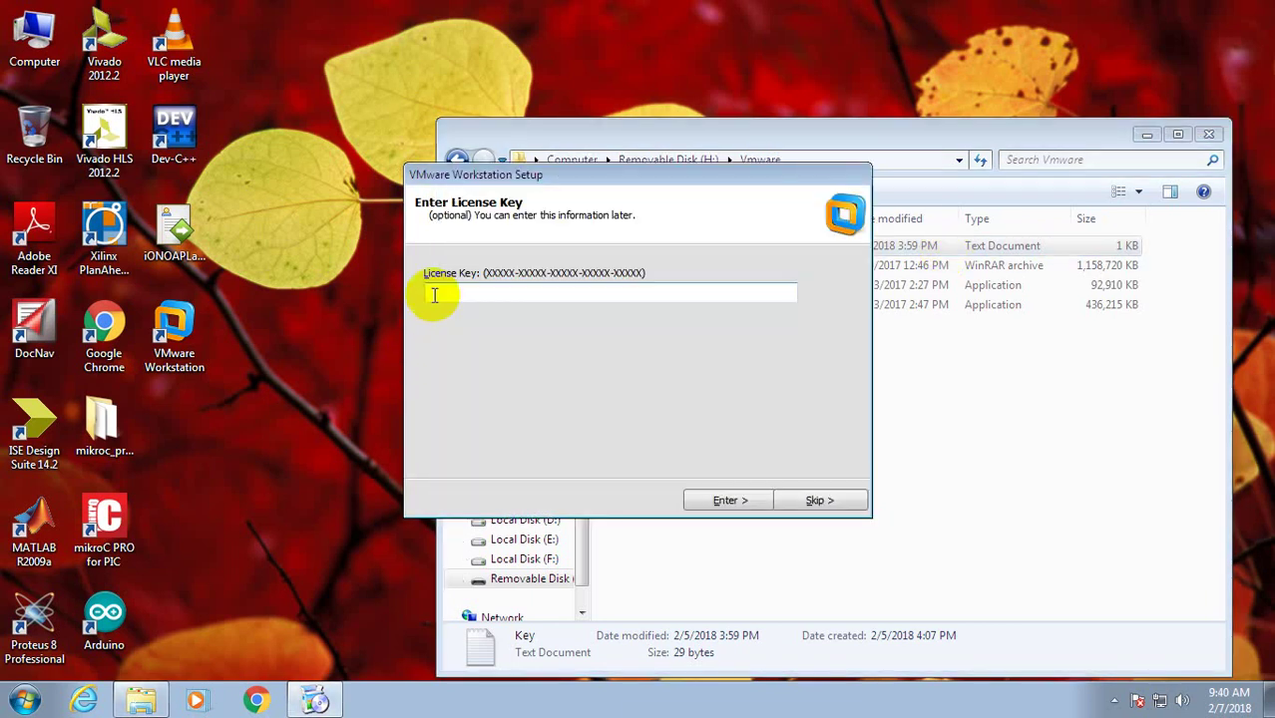
{"action": "key", "text": "ctrl+v"}
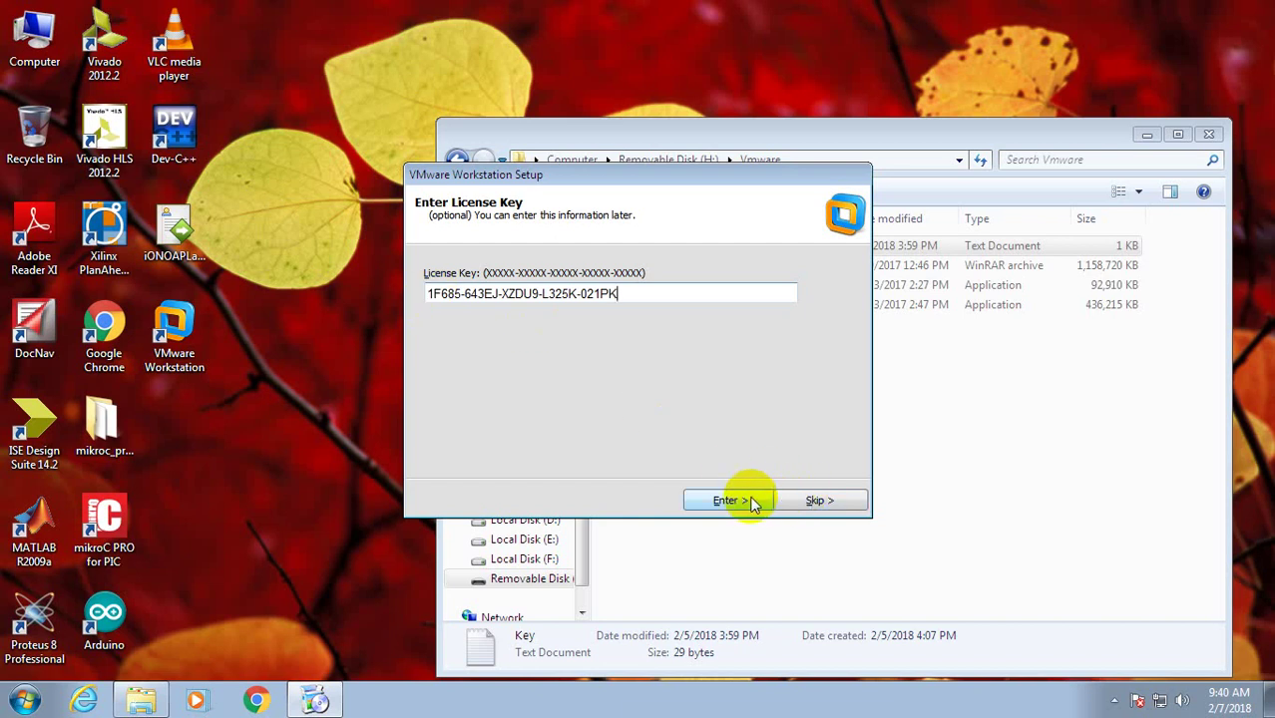
{"action": "left_click", "coordinate": [753, 502]}
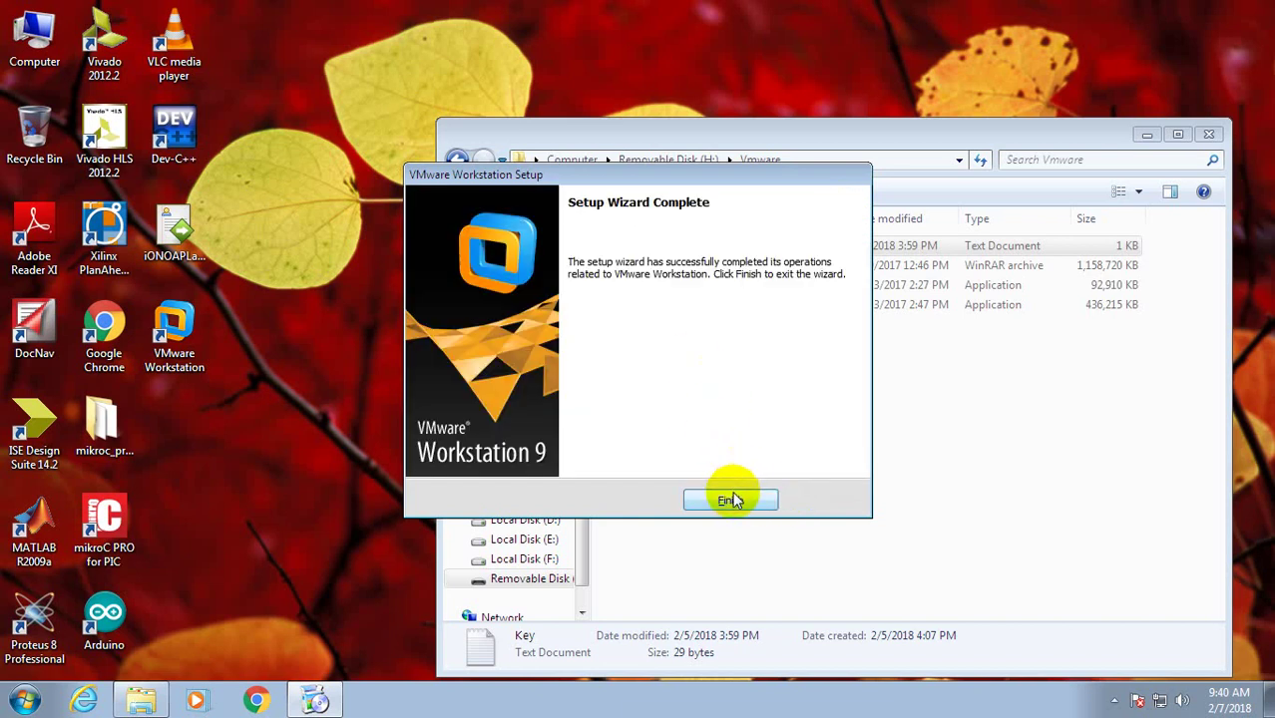
{"action": "left_click", "coordinate": [731, 500]}
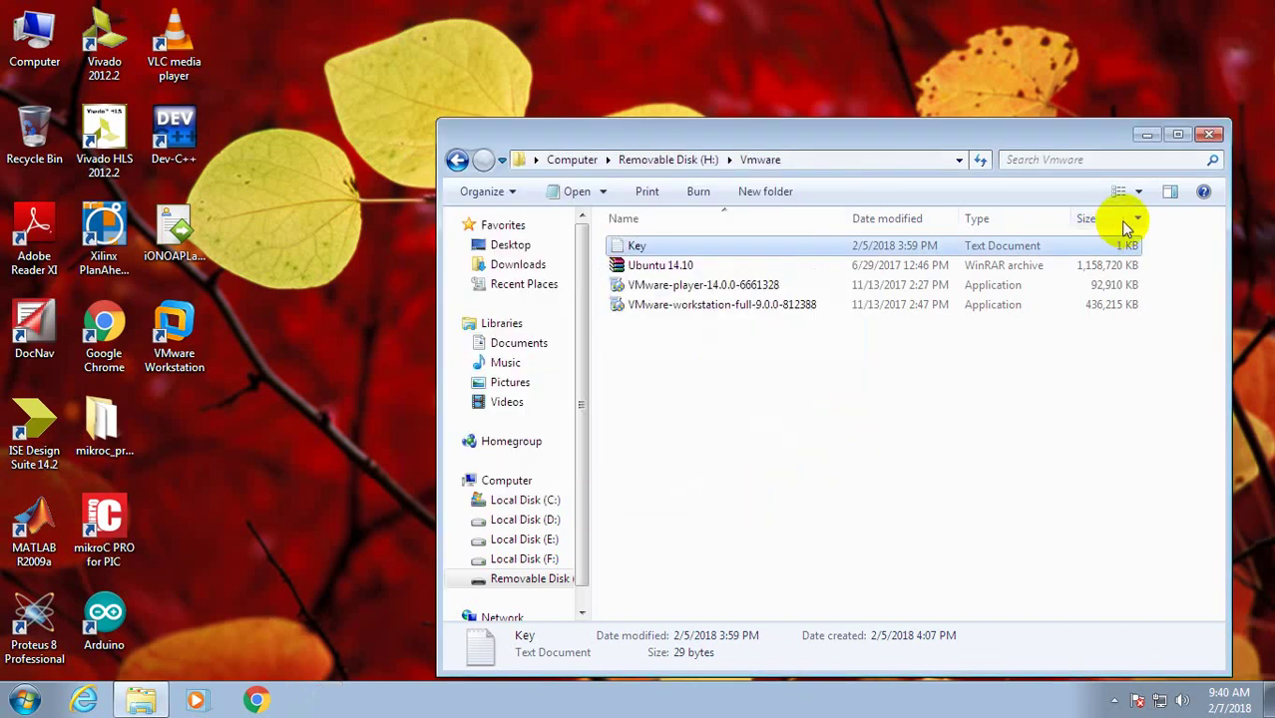
{"action": "left_click", "coordinate": [1143, 143]}
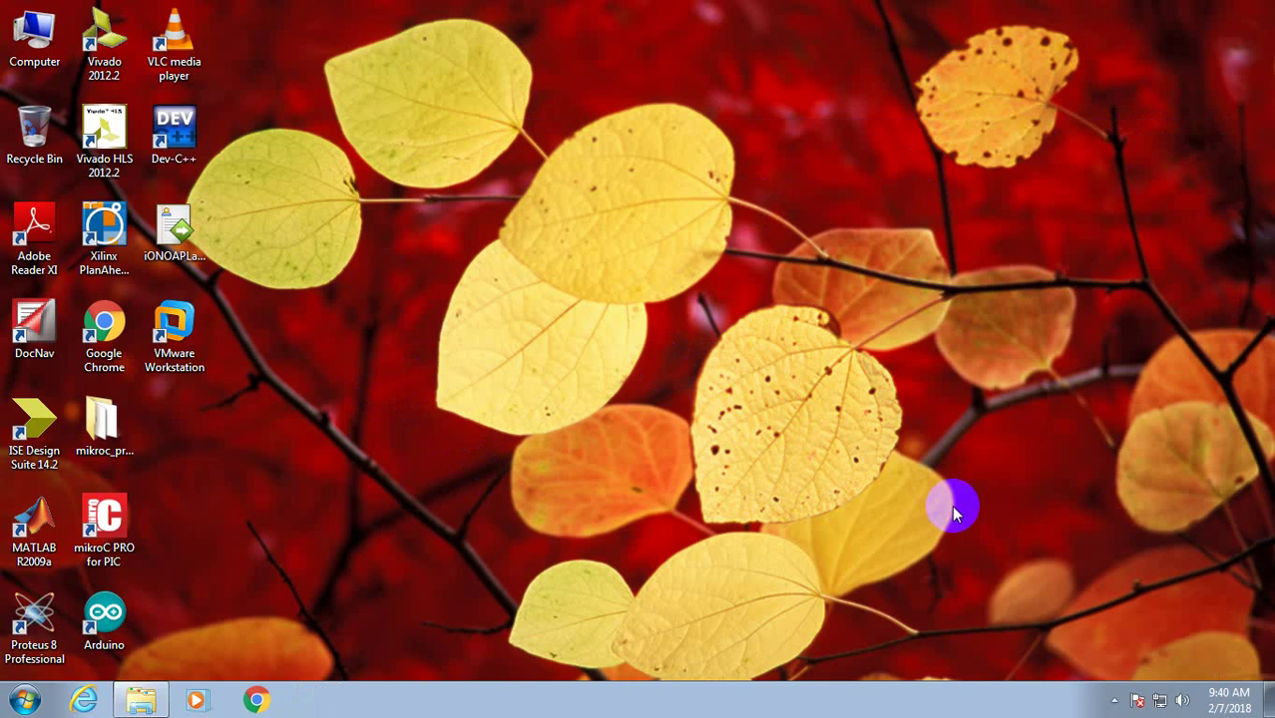
Launch VMware Workstation, accept its licence agreement, and begin a Typical new virtual machine.
{"action": "double_click", "coordinate": [174, 329]}
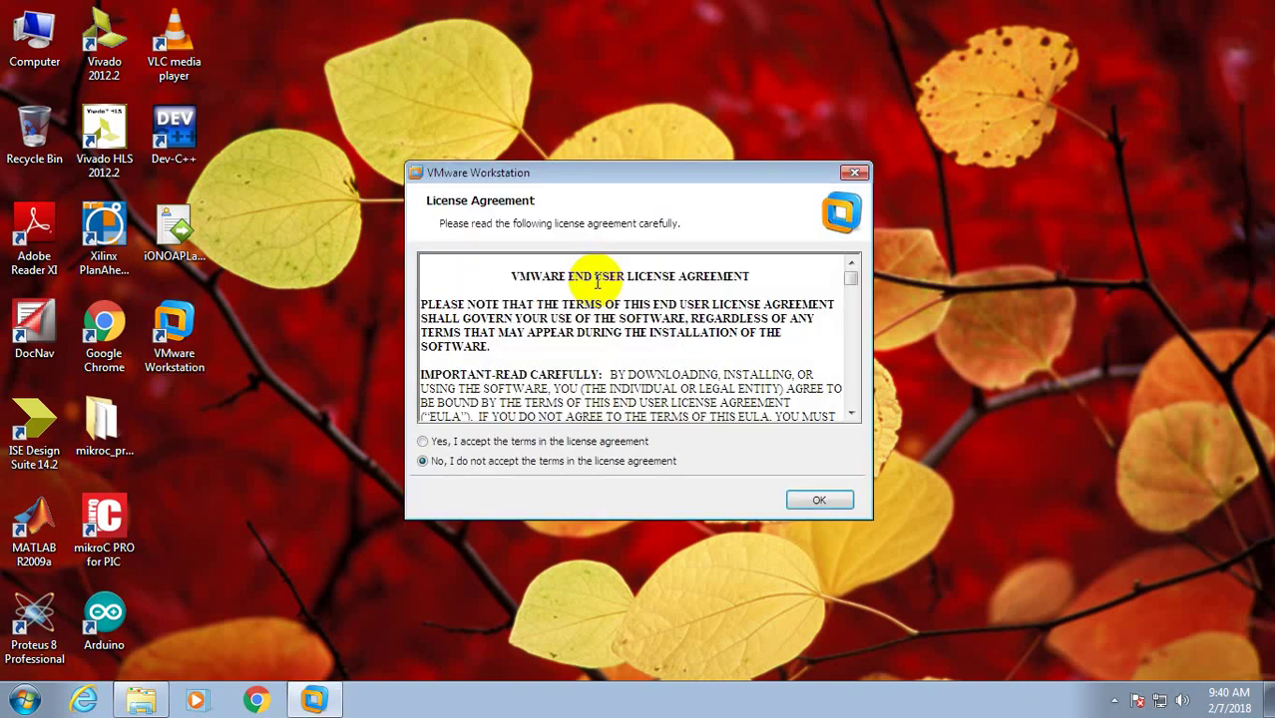
{"action": "left_click", "coordinate": [579, 442]}
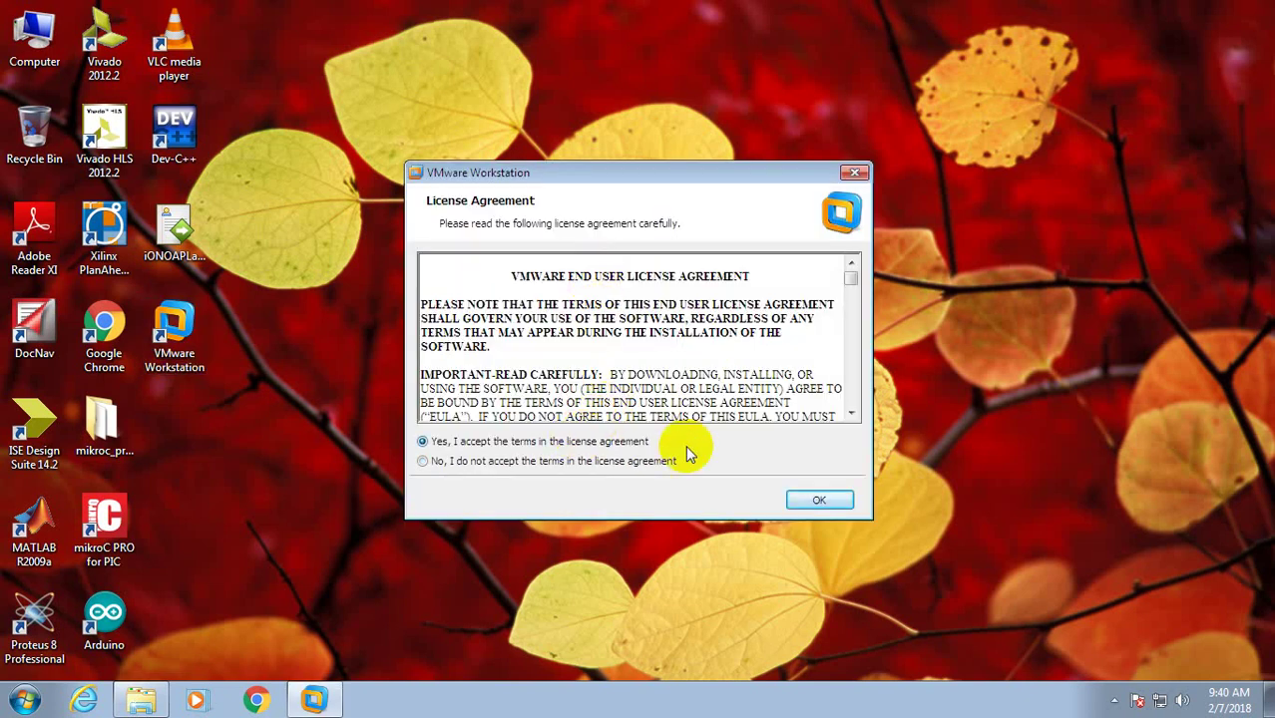
{"action": "left_click", "coordinate": [806, 498]}
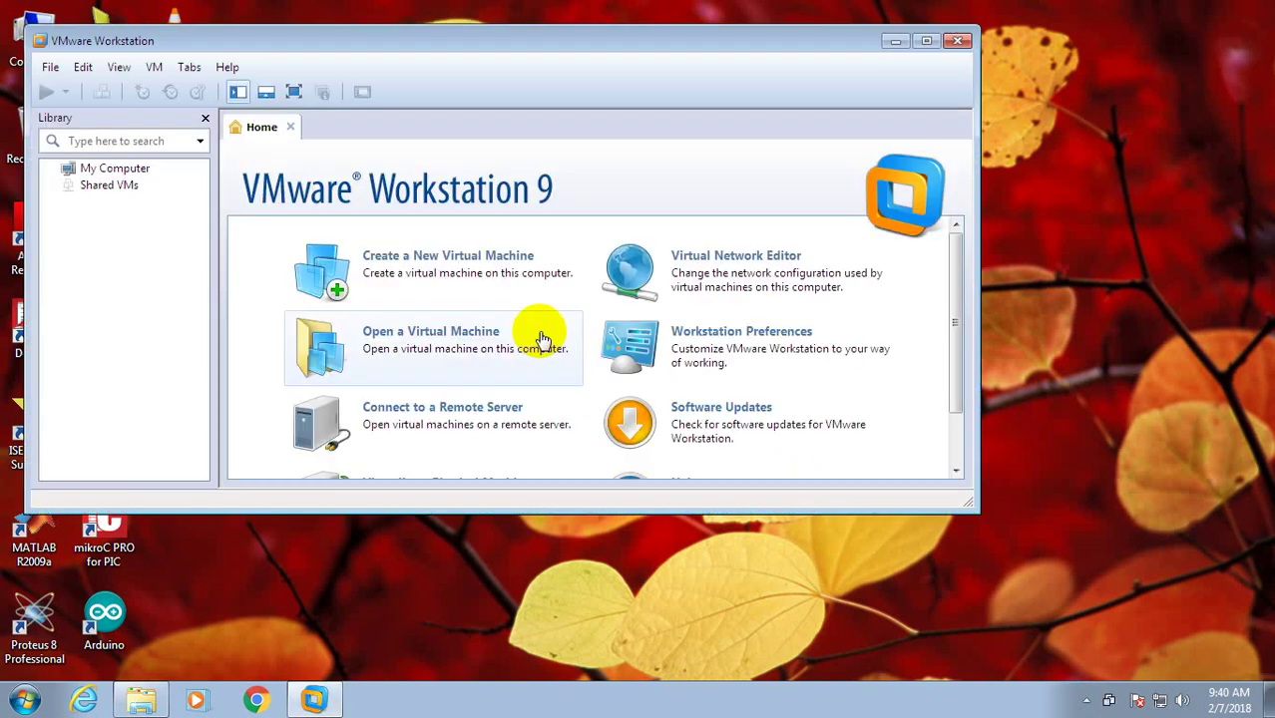
{"action": "left_click", "coordinate": [395, 264]}
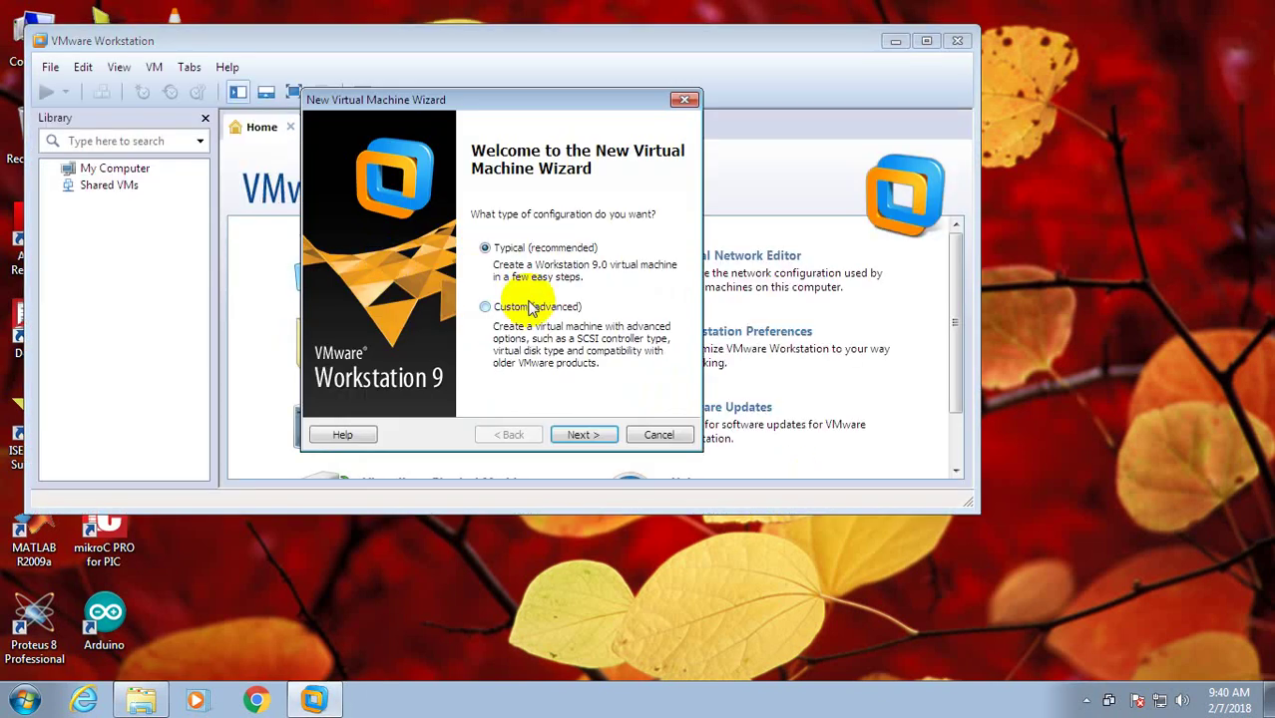
{"action": "left_click", "coordinate": [589, 434]}
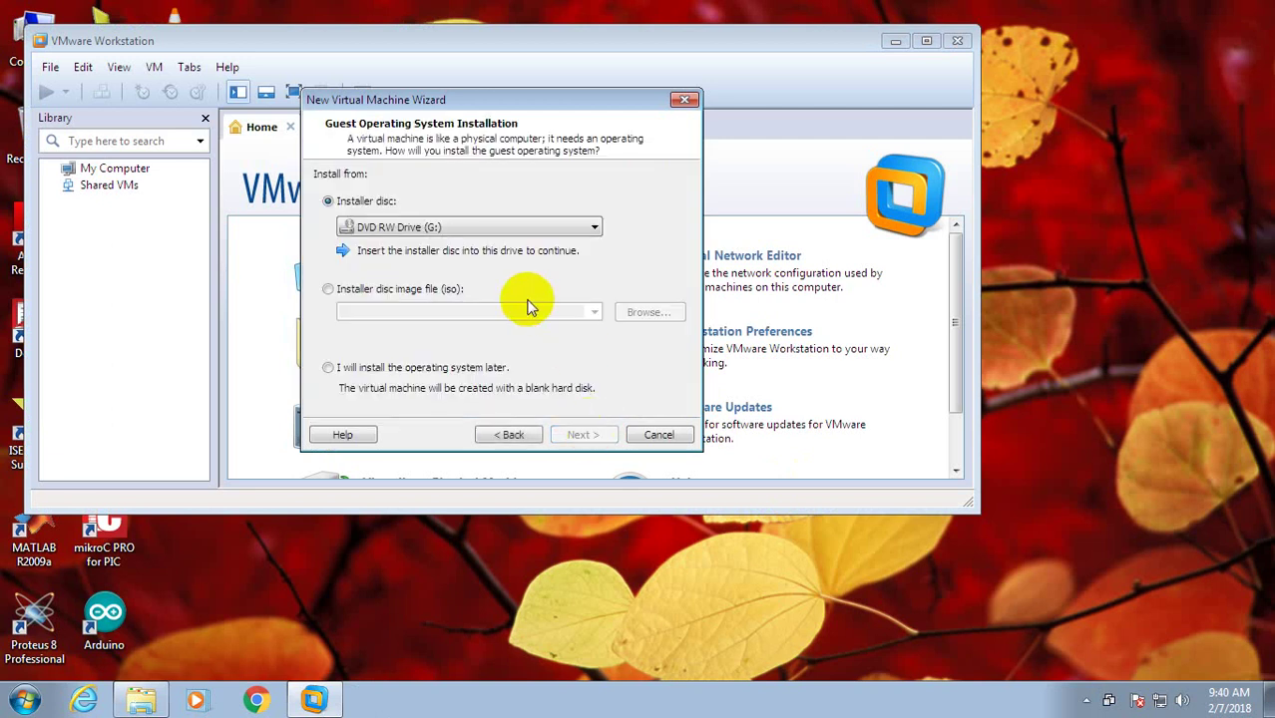
Use H:\Vmware\Ubuntu 14.10.iso as the installer disc image.
{"action": "left_click", "coordinate": [366, 289]}
{"action": "left_click", "coordinate": [648, 313]}
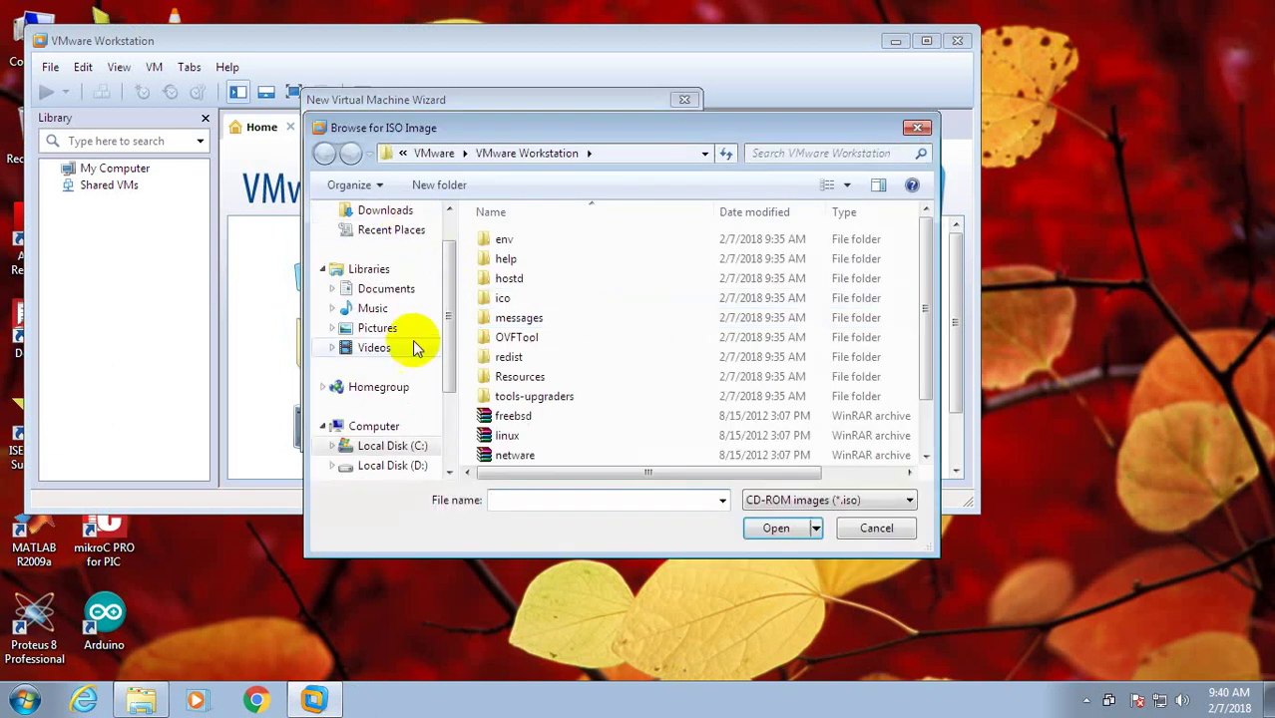
{"action": "left_click", "coordinate": [405, 424]}
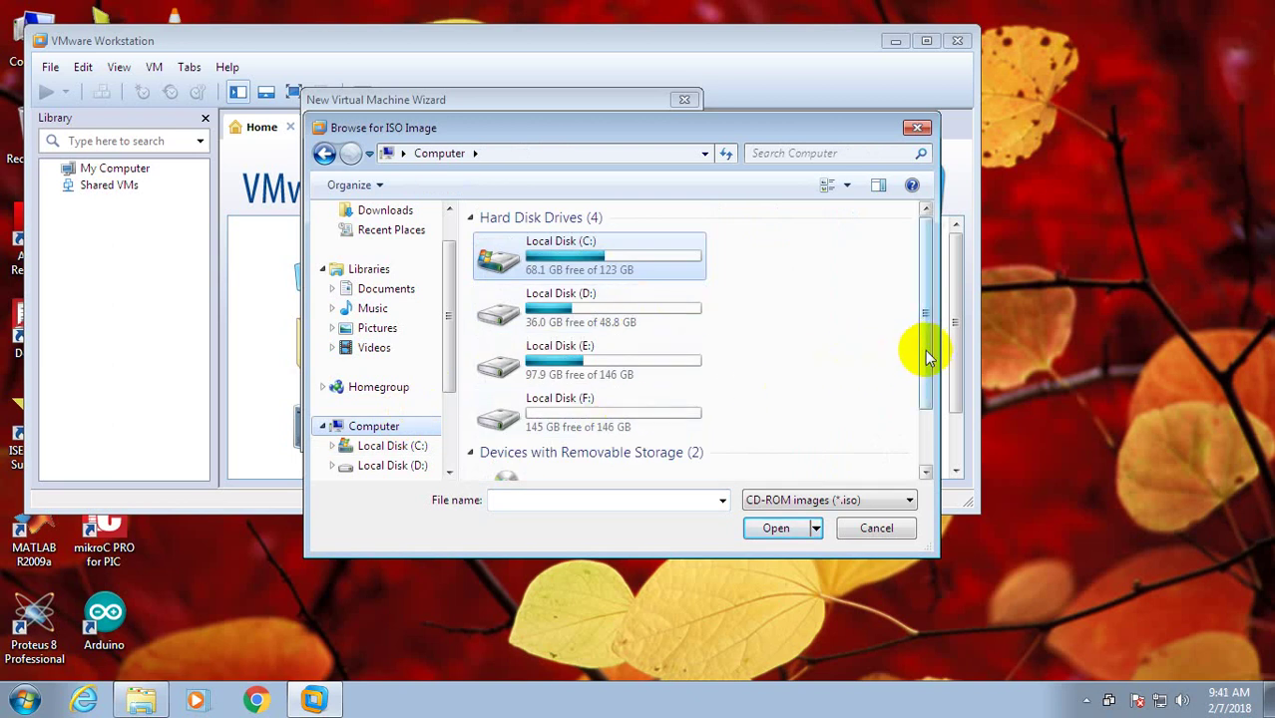
{"action": "left_click_drag", "start_coordinate": [926, 342], "coordinate": [926, 413]}
{"action": "double_click", "coordinate": [678, 447]}
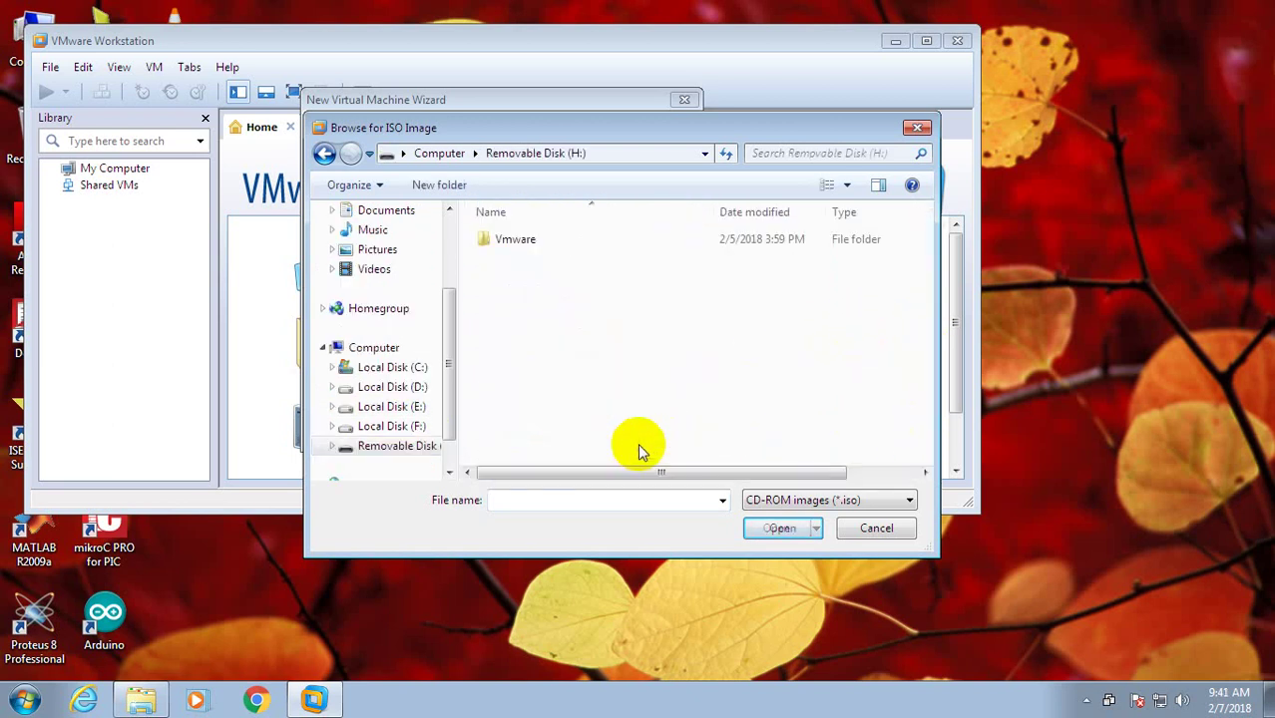
{"action": "double_click", "coordinate": [549, 239]}
{"action": "left_click", "coordinate": [547, 240]}
{"action": "double_click", "coordinate": [548, 240]}
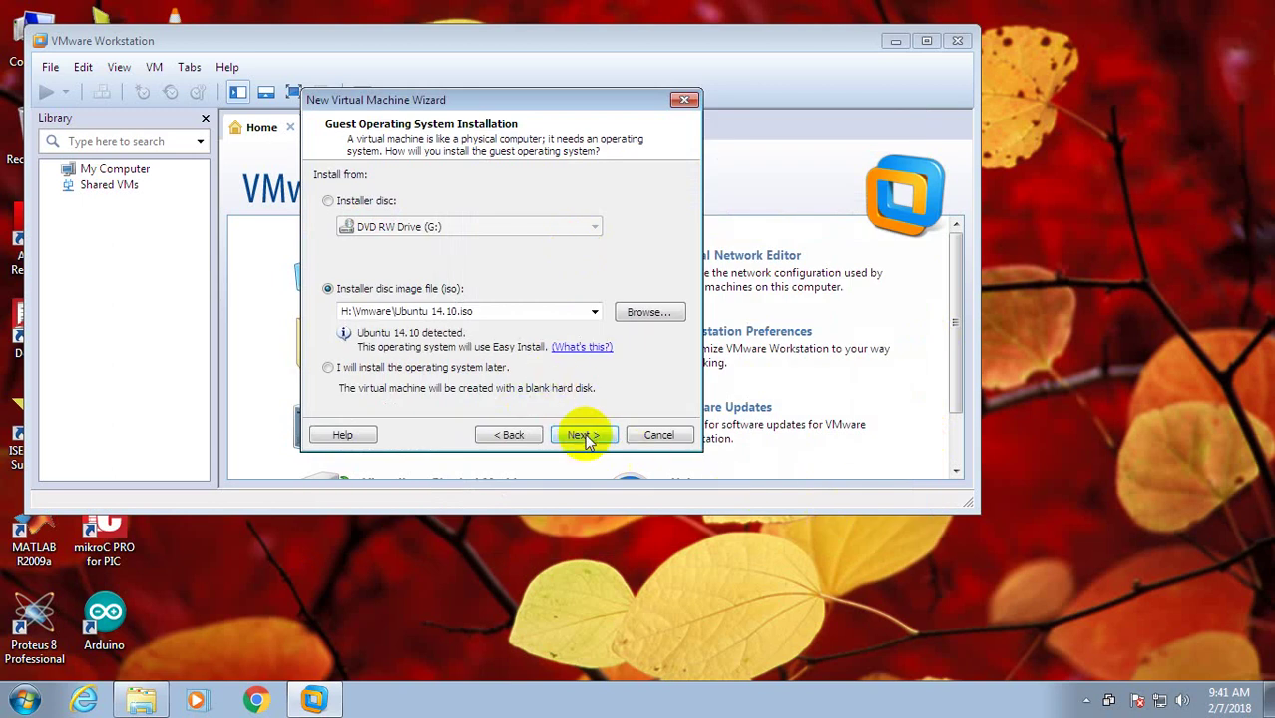
Enter matlab15 as both the Easy Install full name and user name.
{"action": "left_click", "coordinate": [587, 441]}
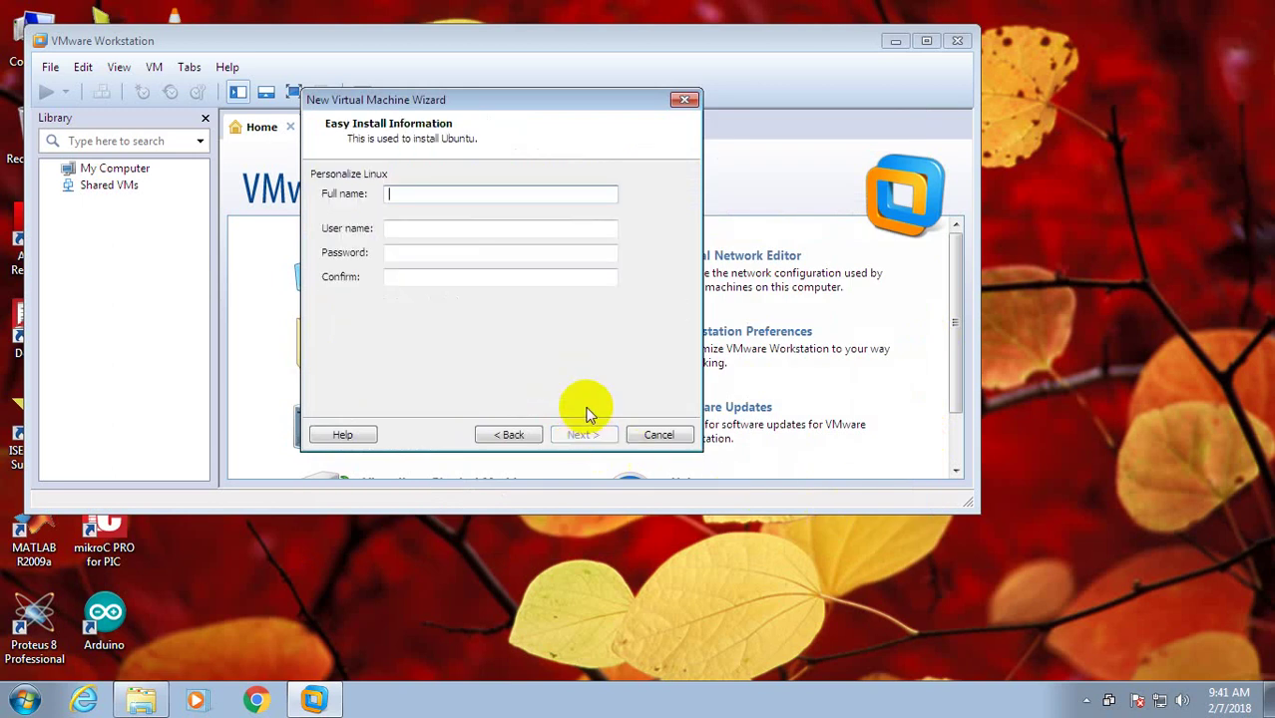
{"action": "type", "text": "matlab"}
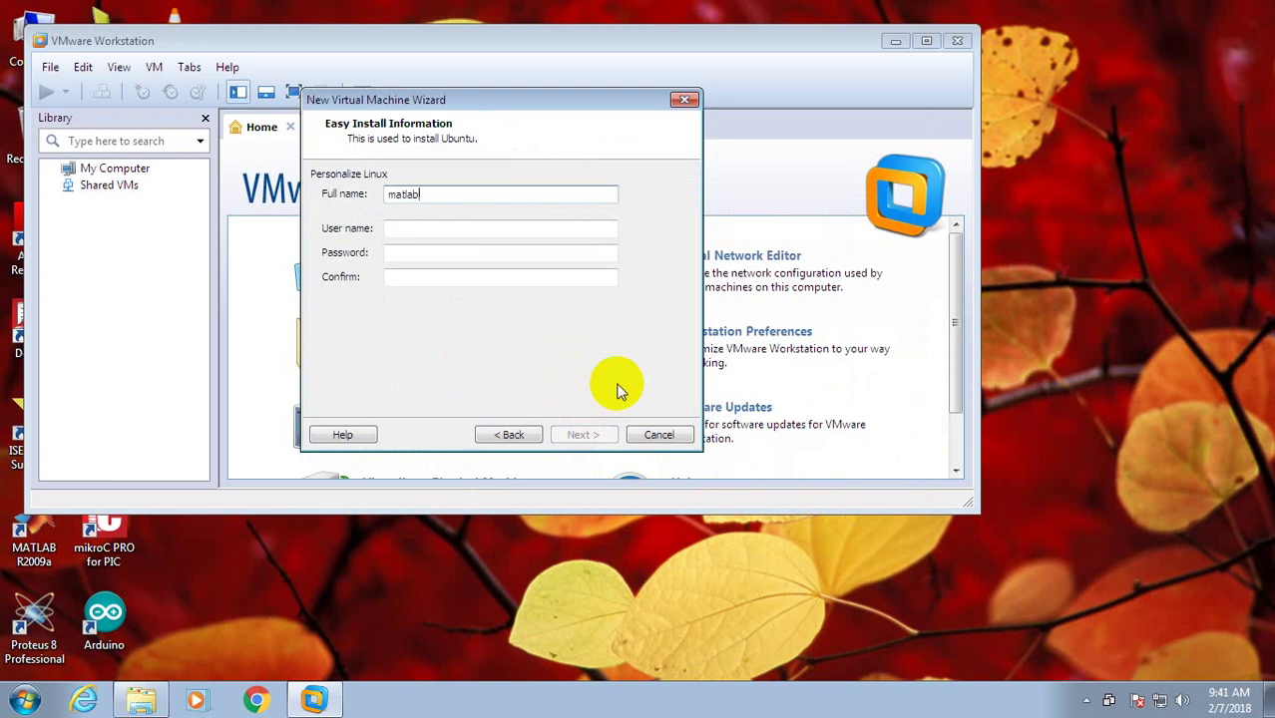
{"action": "type", "text": "15"}
{"action": "key", "text": "ctrl+a"}
{"action": "key", "text": "ctrl+c"}
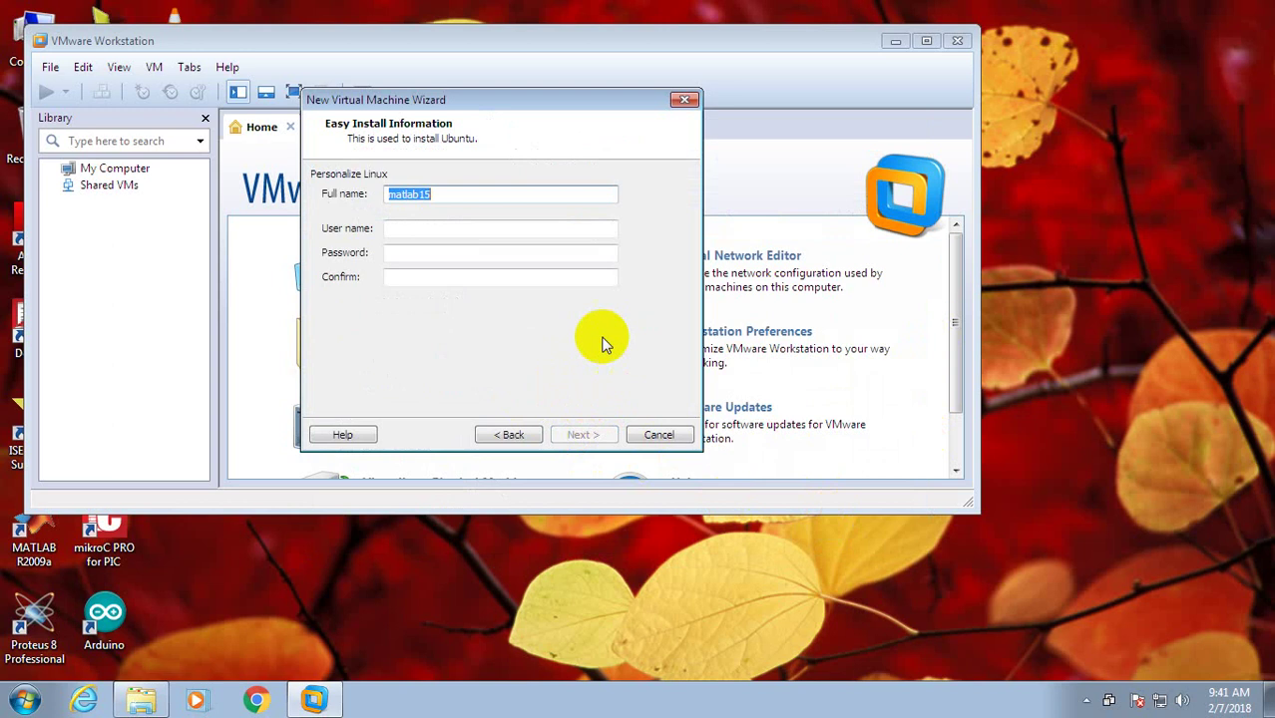
{"action": "left_click", "coordinate": [568, 230]}
{"action": "key", "text": "ctrl+v"}
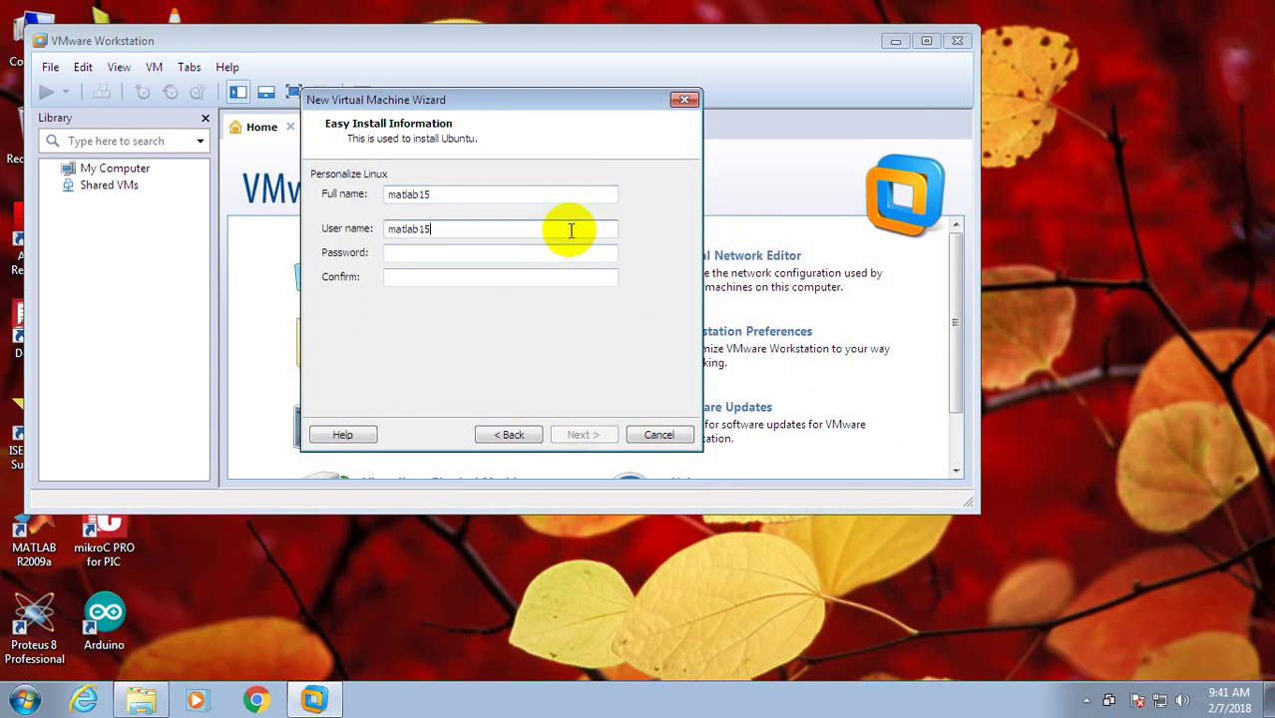
Enter and confirm the account password, then continue.
{"action": "left_click", "coordinate": [530, 250]}
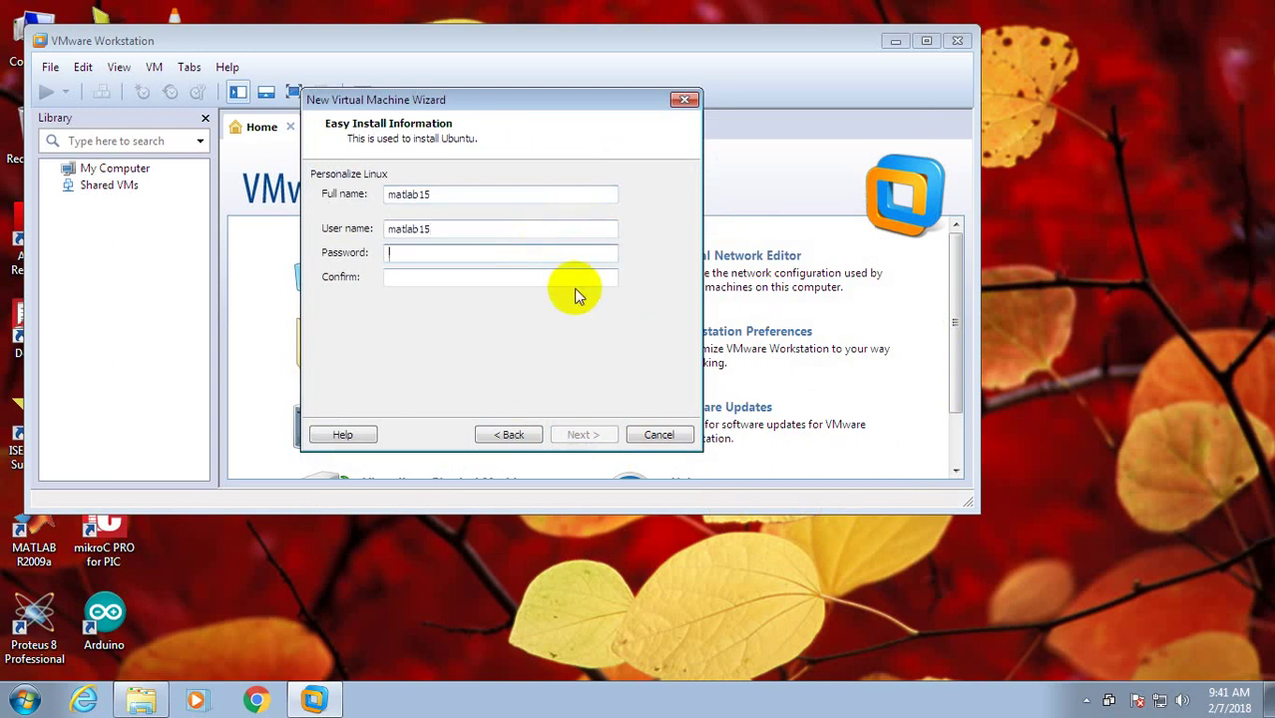
{"action": "type", "text": "123"}
{"action": "left_click", "coordinate": [555, 278]}
{"action": "type", "text": "12"}
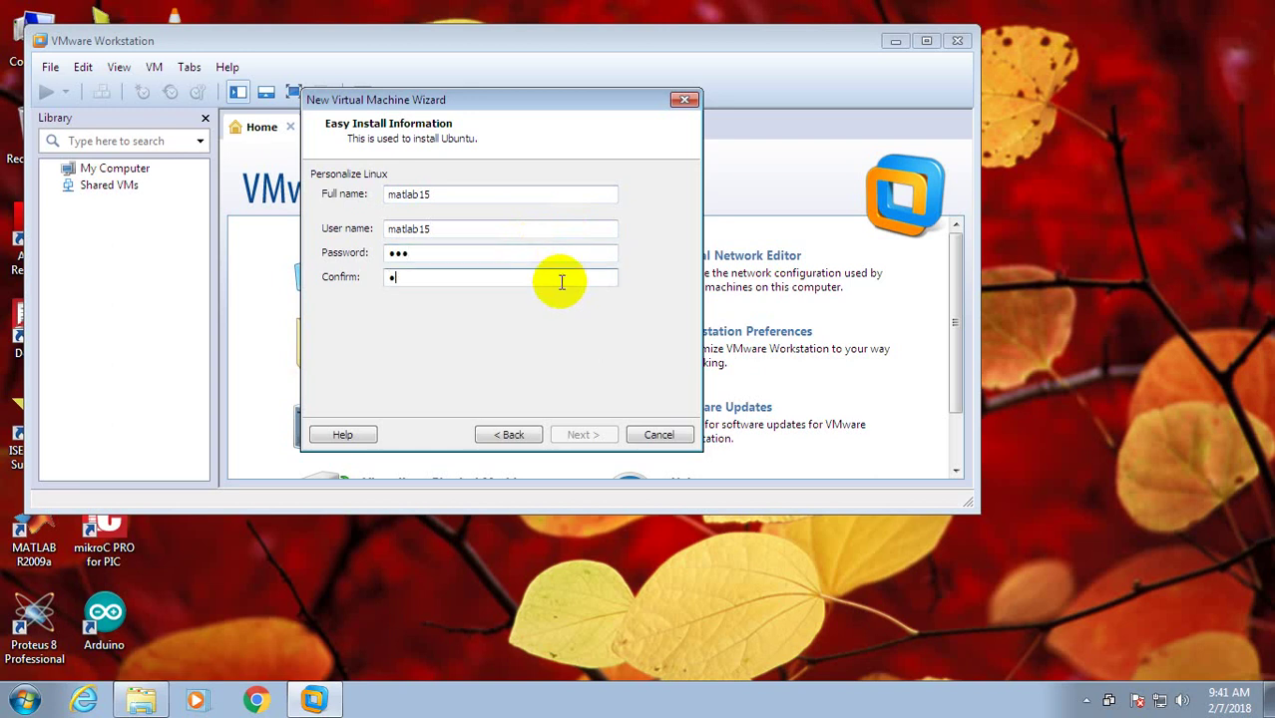
{"action": "type", "text": "3"}
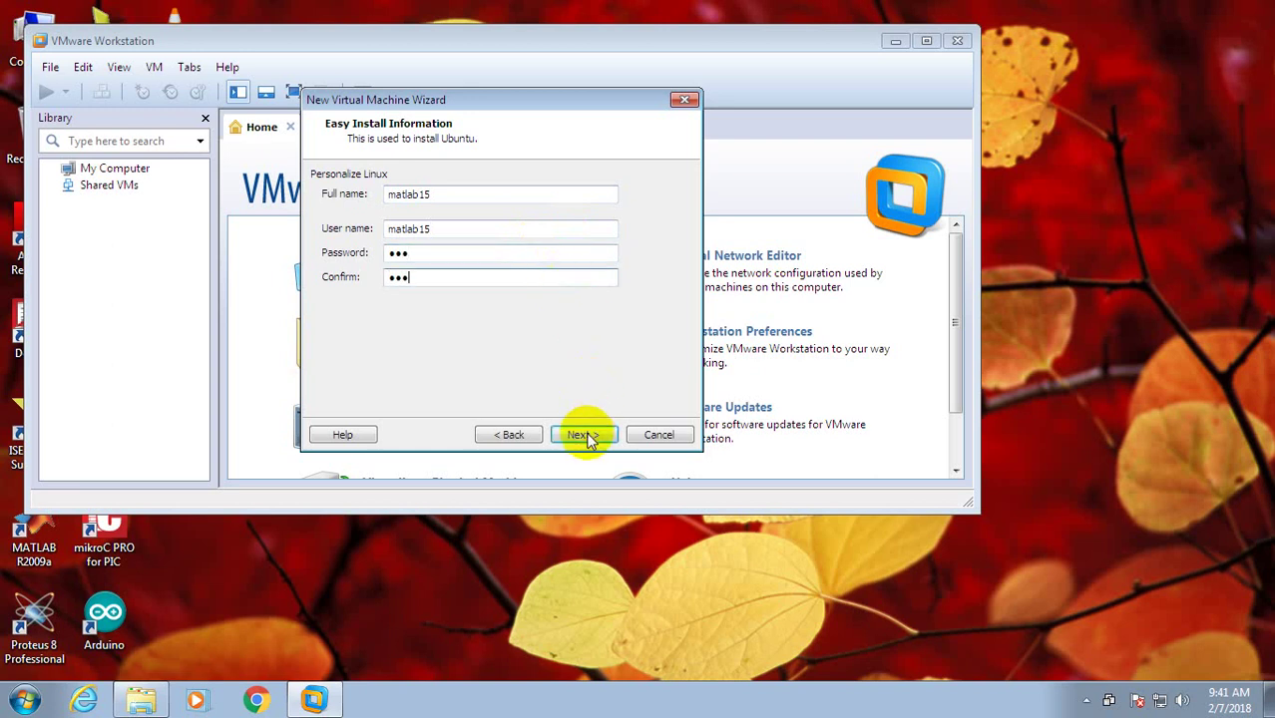
{"action": "left_click", "coordinate": [583, 435]}
Keep the name Ubuntu with a 20 GB single-file disk, create the VM, and maximize the window.
{"action": "left_click", "coordinate": [596, 435]}
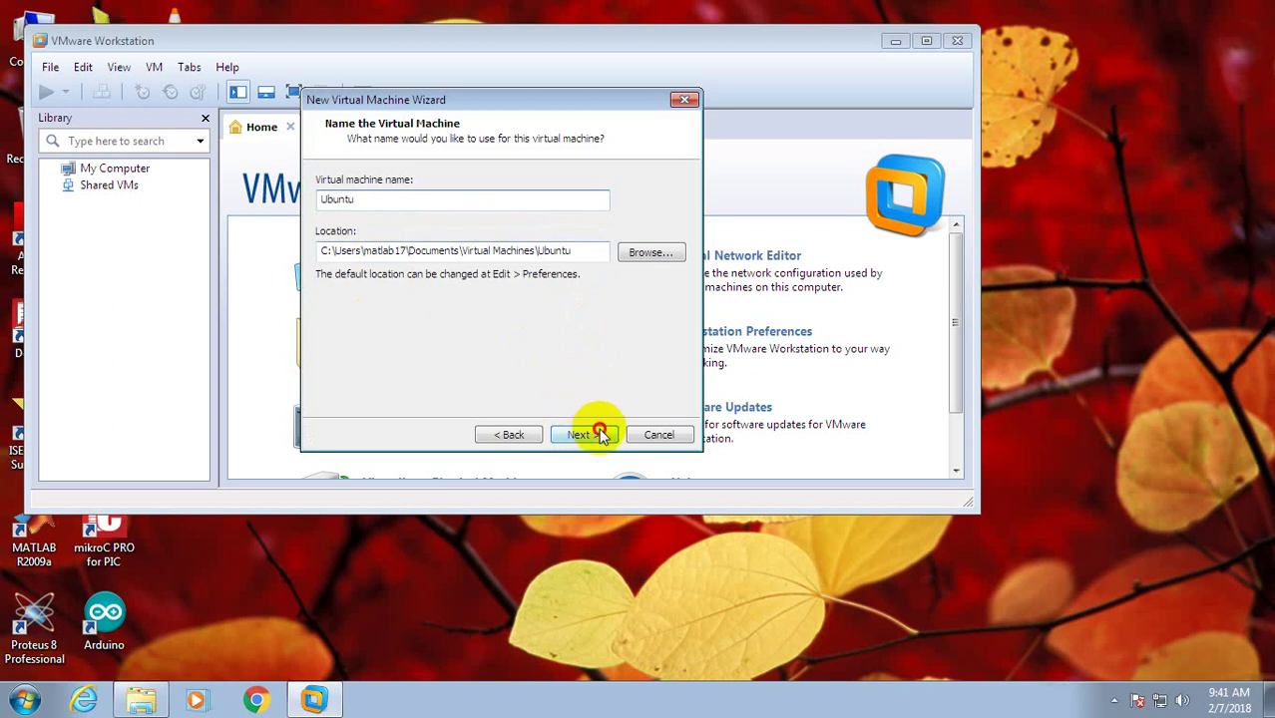
{"action": "left_click", "coordinate": [447, 287]}
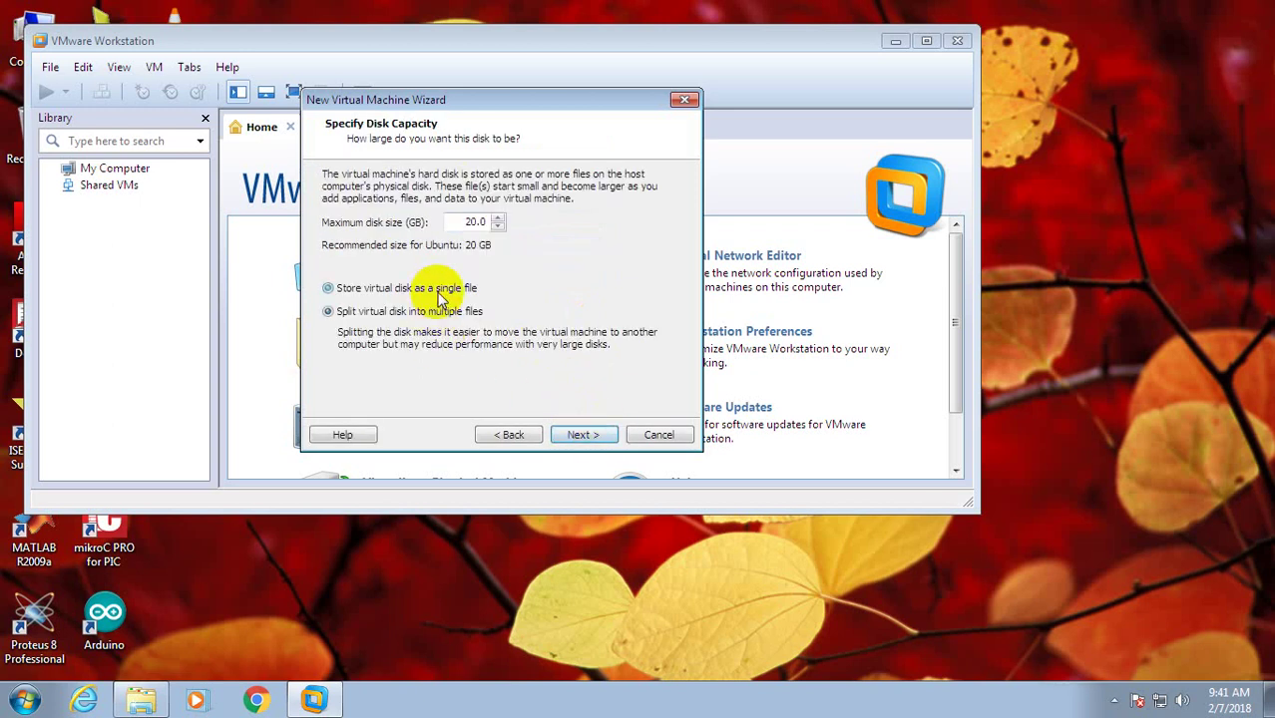
{"action": "left_click", "coordinate": [593, 436]}
{"action": "left_click", "coordinate": [589, 436]}
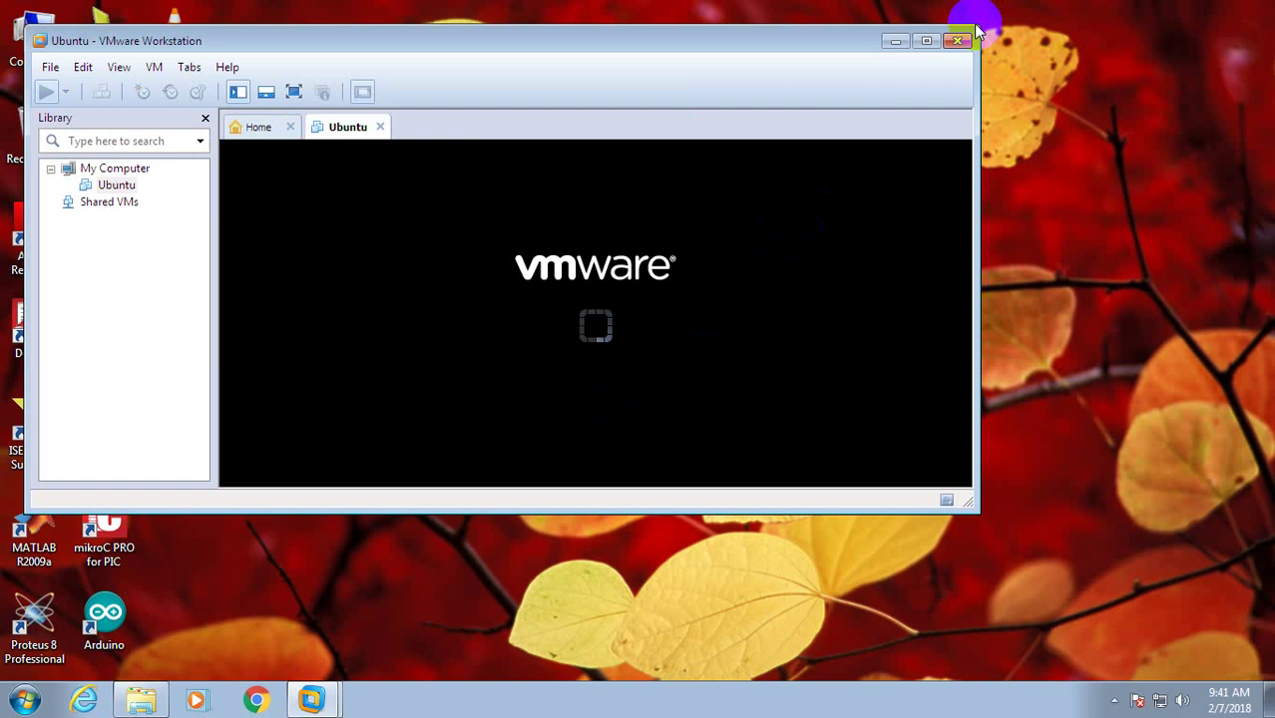
{"action": "left_click", "coordinate": [924, 41]}
{"action": "left_click", "coordinate": [1196, 200]}
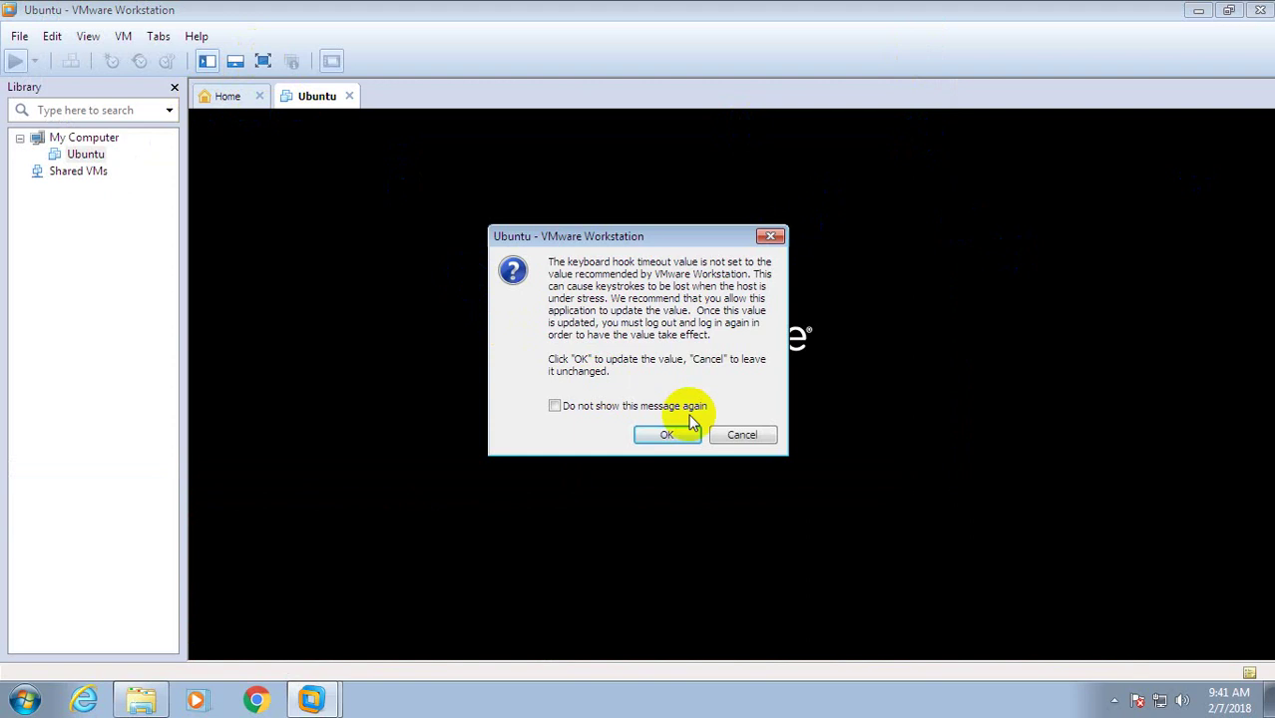
Accept the keyboard hook timeout update, dismiss the Removable Devices notice, and switch to full screen.
{"action": "left_click", "coordinate": [668, 437]}
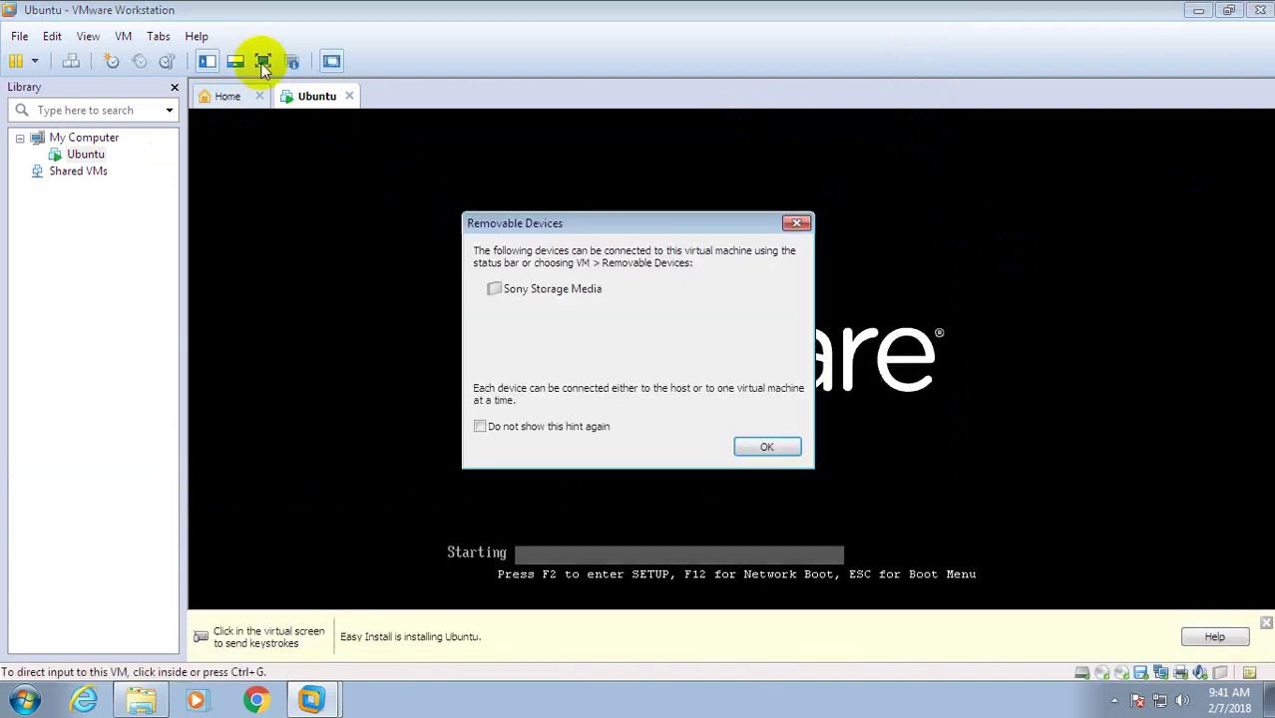
{"action": "left_click", "coordinate": [765, 447]}
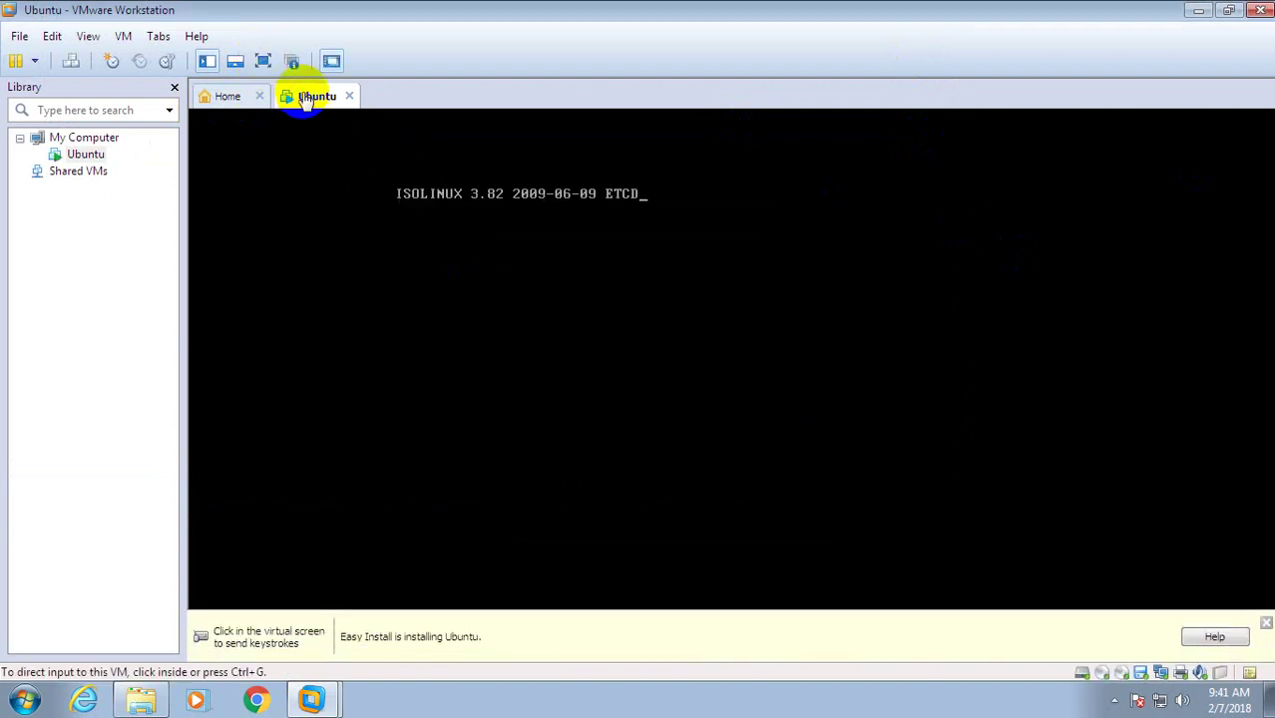
{"action": "left_click", "coordinate": [265, 63]}
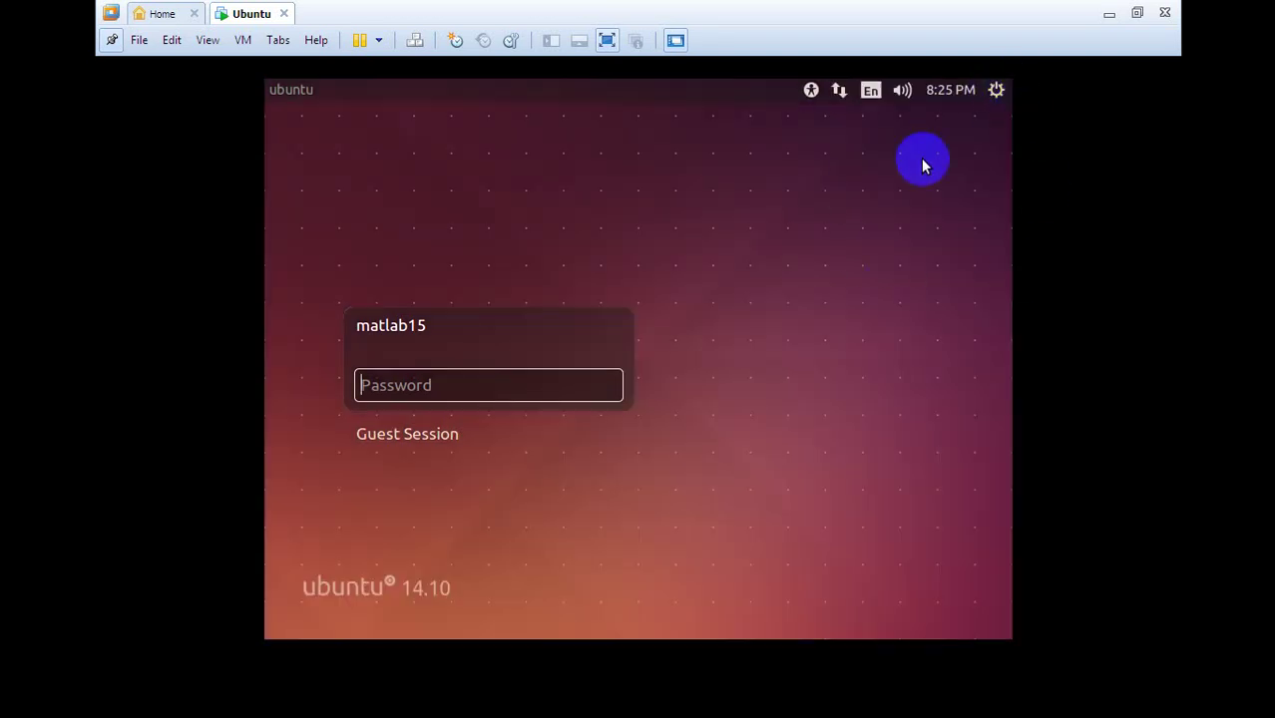
Shut down the Ubuntu guest from the greeter's gear menu and confirm.
{"action": "left_click", "coordinate": [998, 91]}
{"action": "mouse_move", "coordinate": [950, 90]}
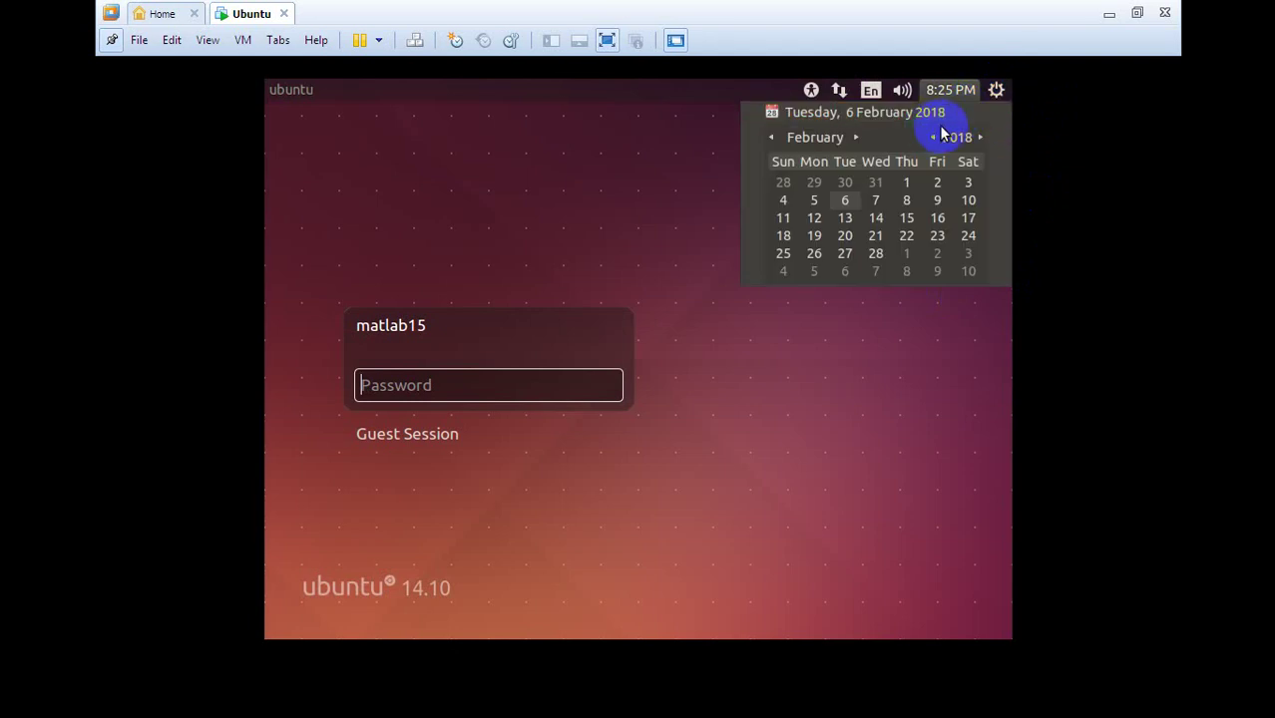
{"action": "mouse_move", "coordinate": [995, 94]}
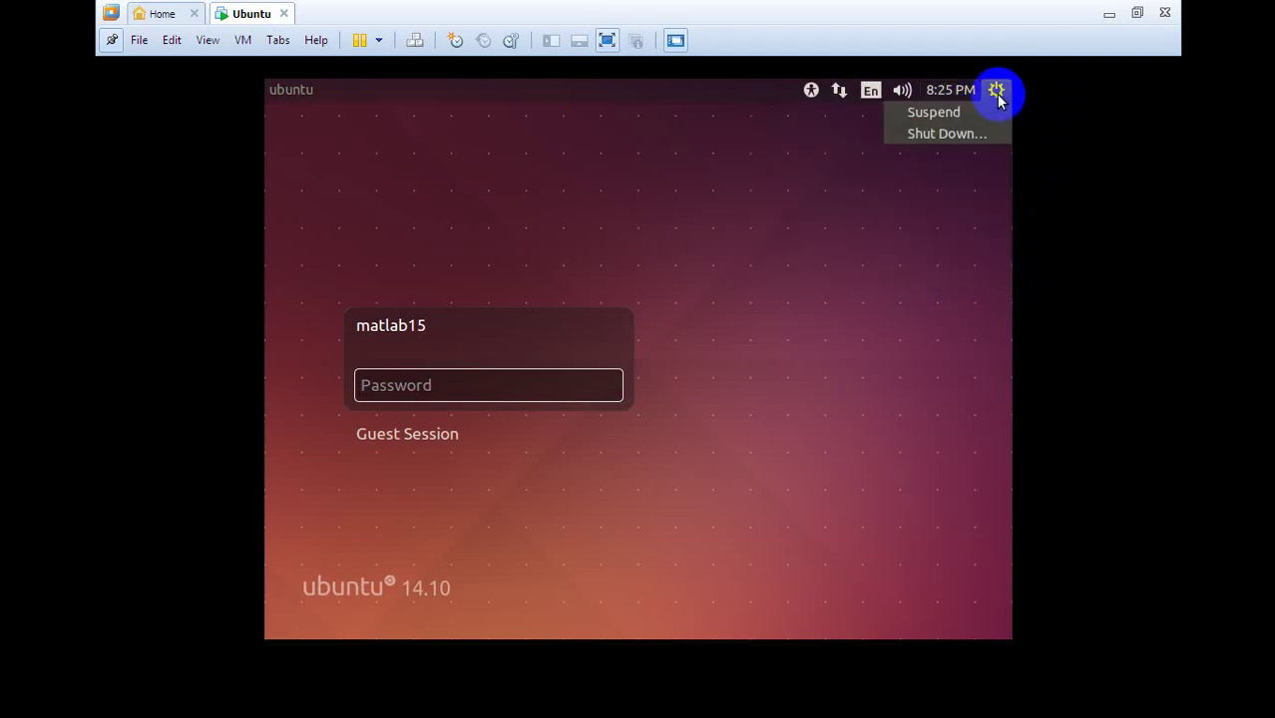
{"action": "left_click", "coordinate": [946, 135]}
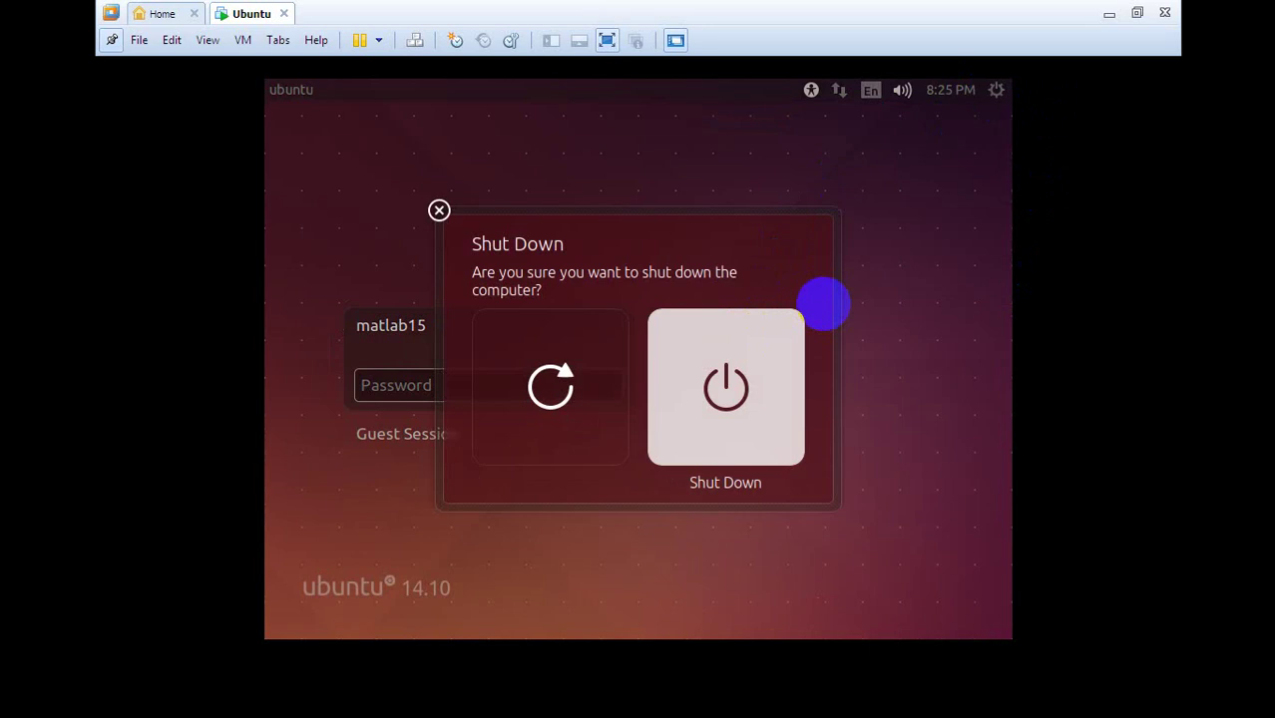
{"action": "left_click", "coordinate": [824, 303]}
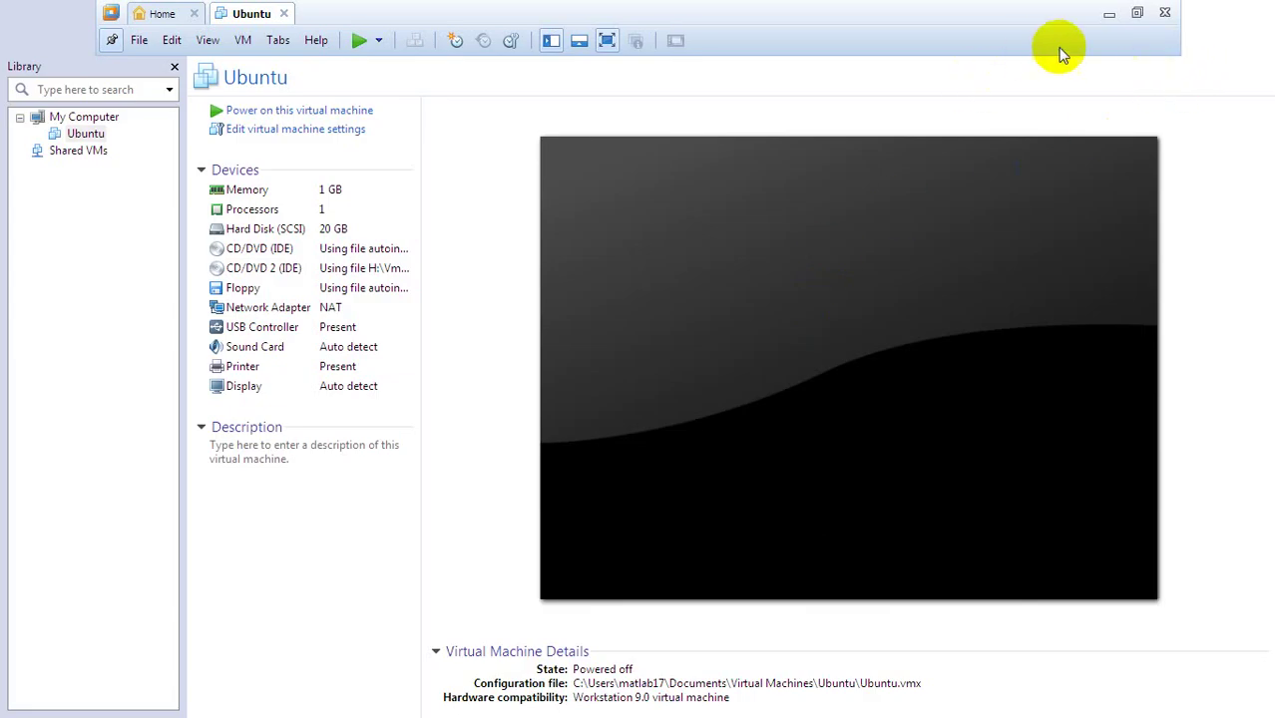
Close and relaunch VMware Workstation, then power on the Ubuntu virtual machine.
{"action": "left_click", "coordinate": [1164, 13]}
{"action": "left_click", "coordinate": [1164, 13]}
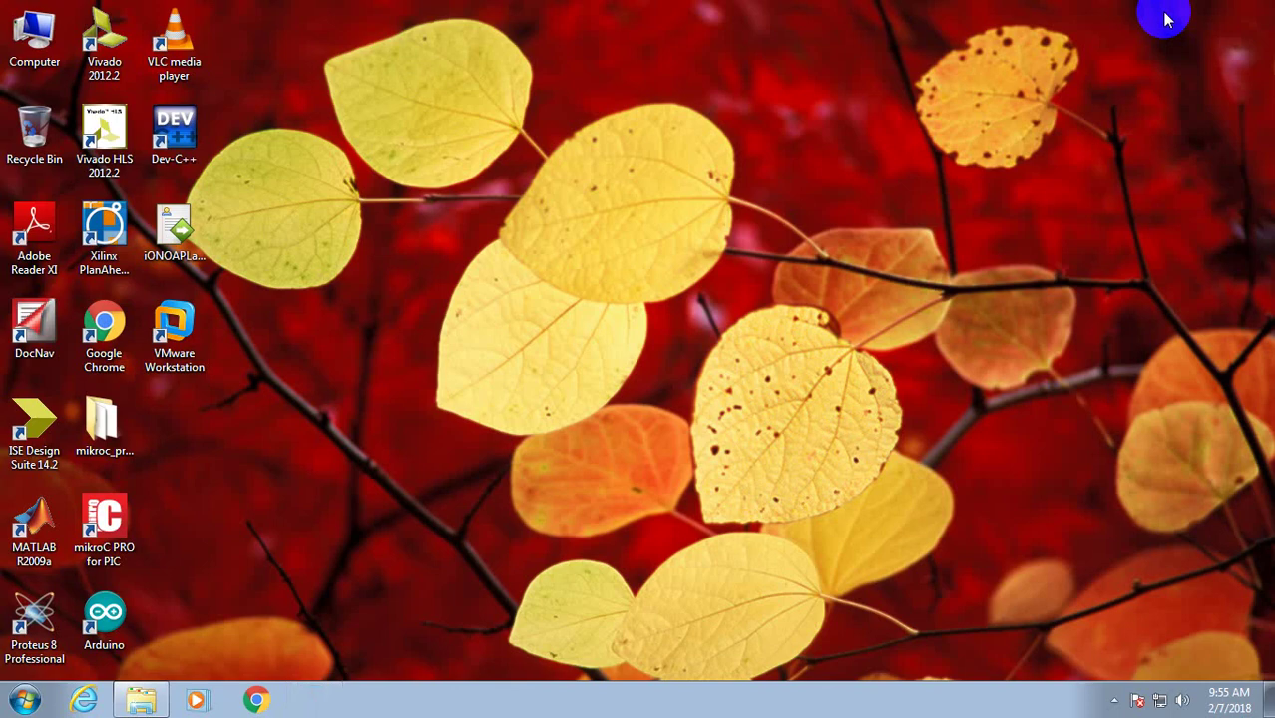
{"action": "double_click", "coordinate": [178, 337]}
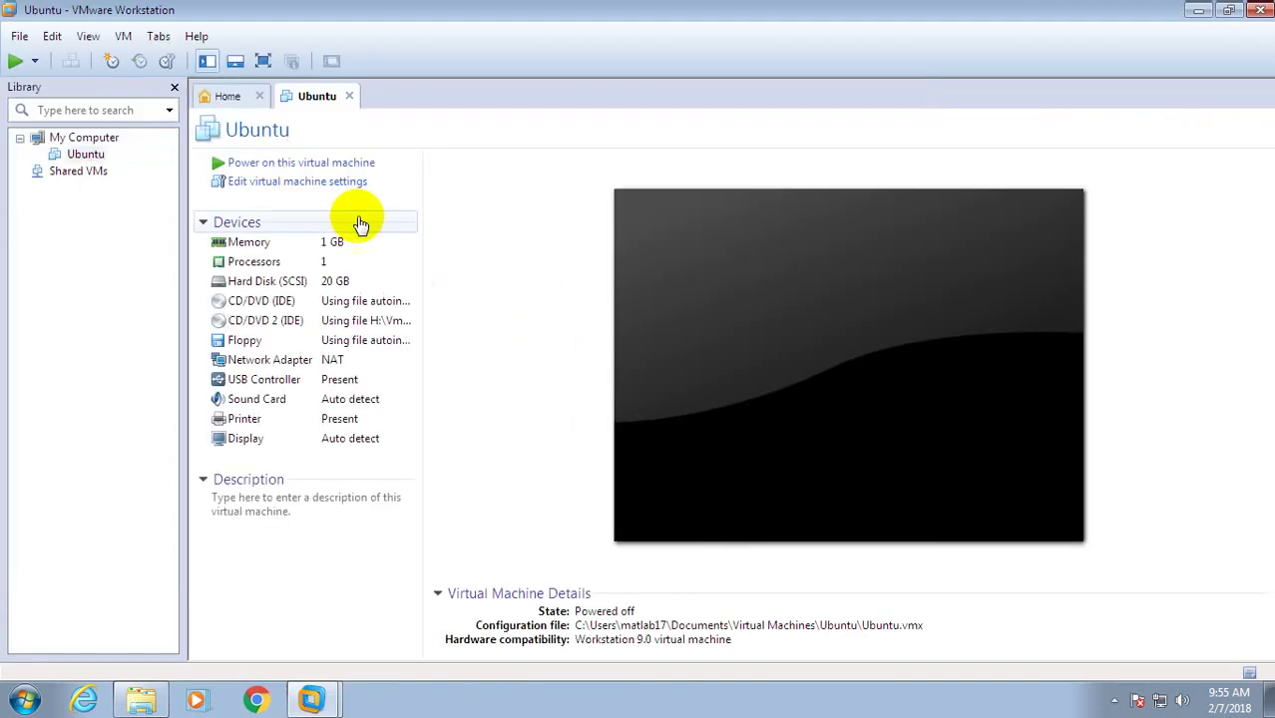
{"action": "left_click", "coordinate": [295, 164]}
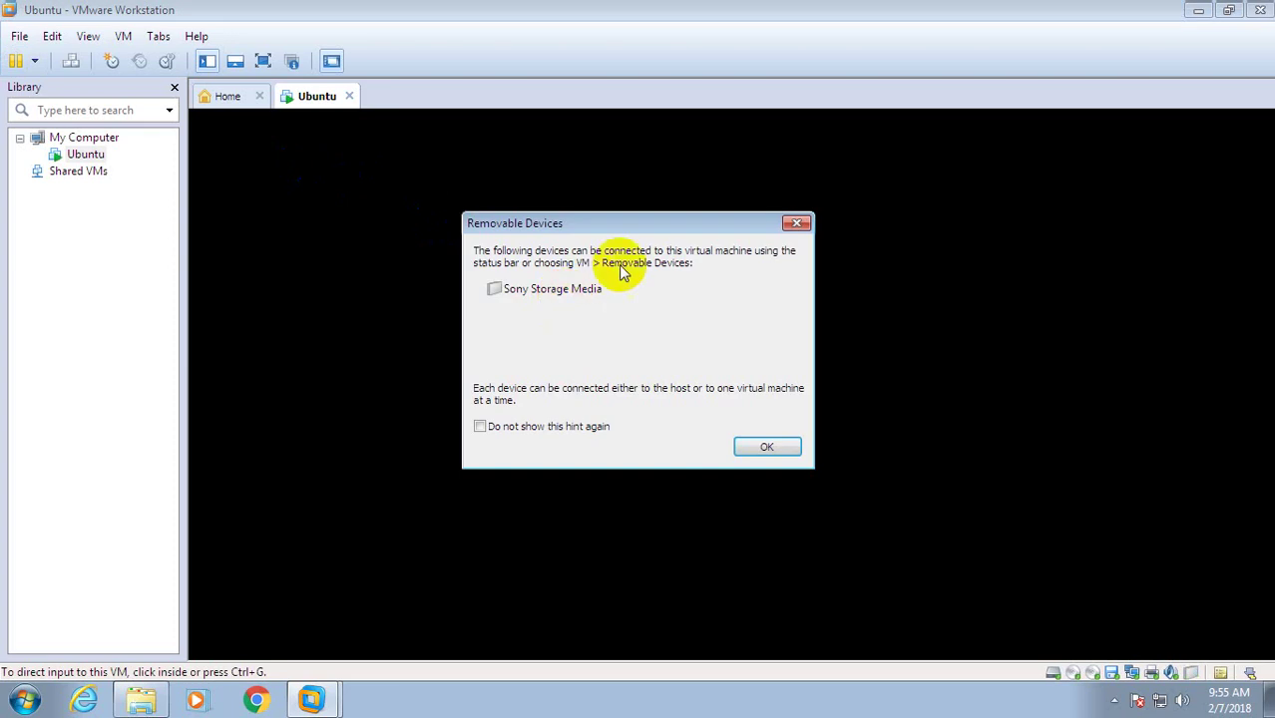
Dismiss the Removable Devices notice and capture keyboard input in the Ubuntu guest.
{"action": "left_click", "coordinate": [767, 447]}
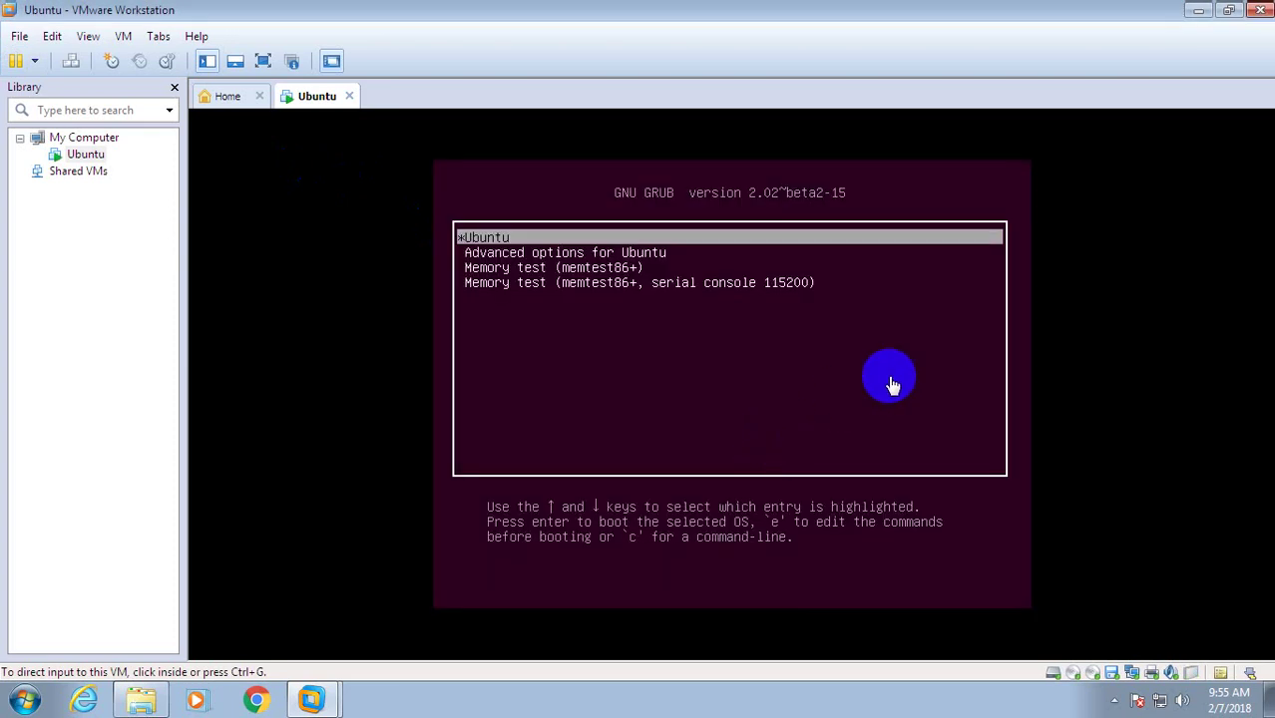
{"action": "left_click", "coordinate": [552, 243]}
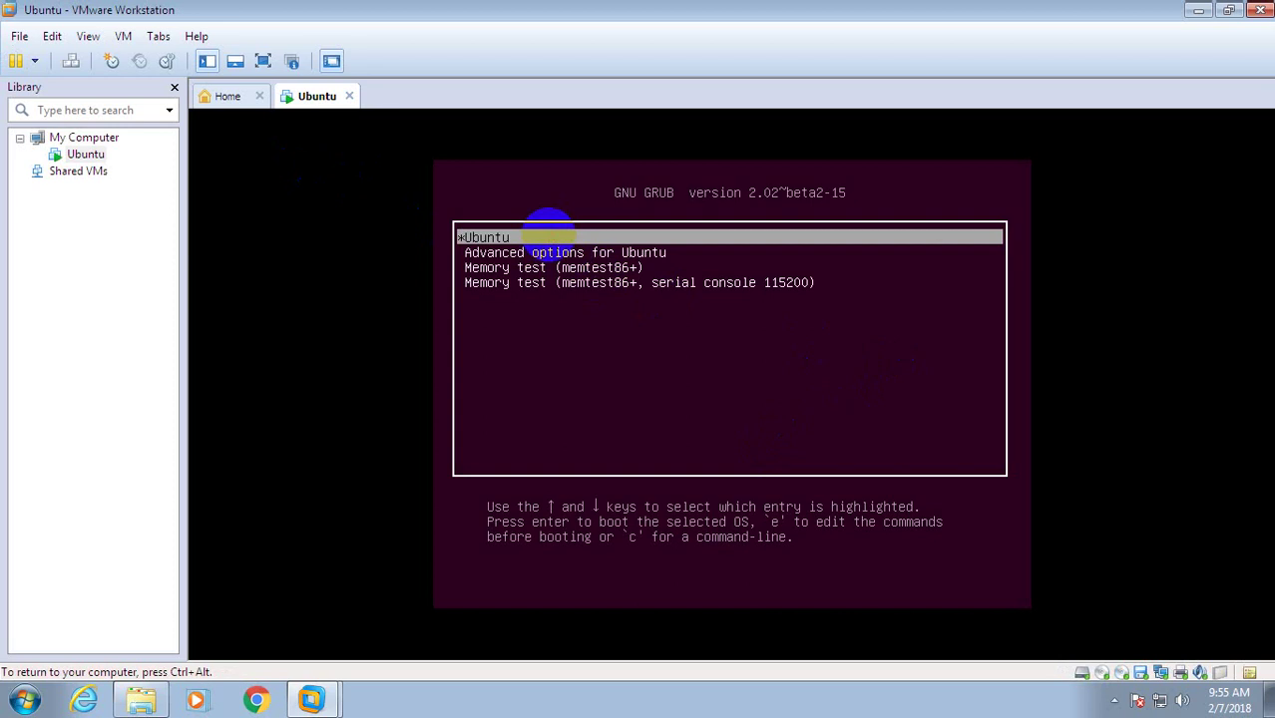
Boot the Ubuntu GRUB entry to the matlab15 login screen and close the power options menu.
{"action": "key", "text": "Return"}
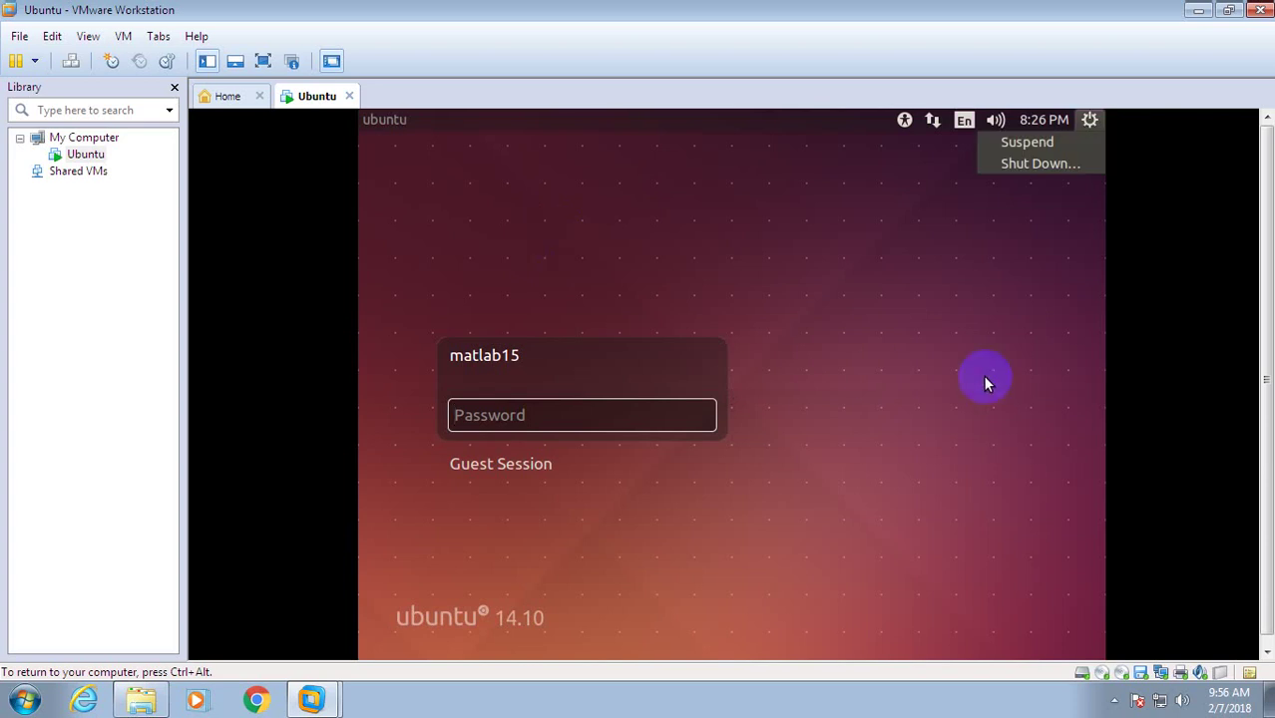
{"action": "left_click", "coordinate": [1015, 376]}
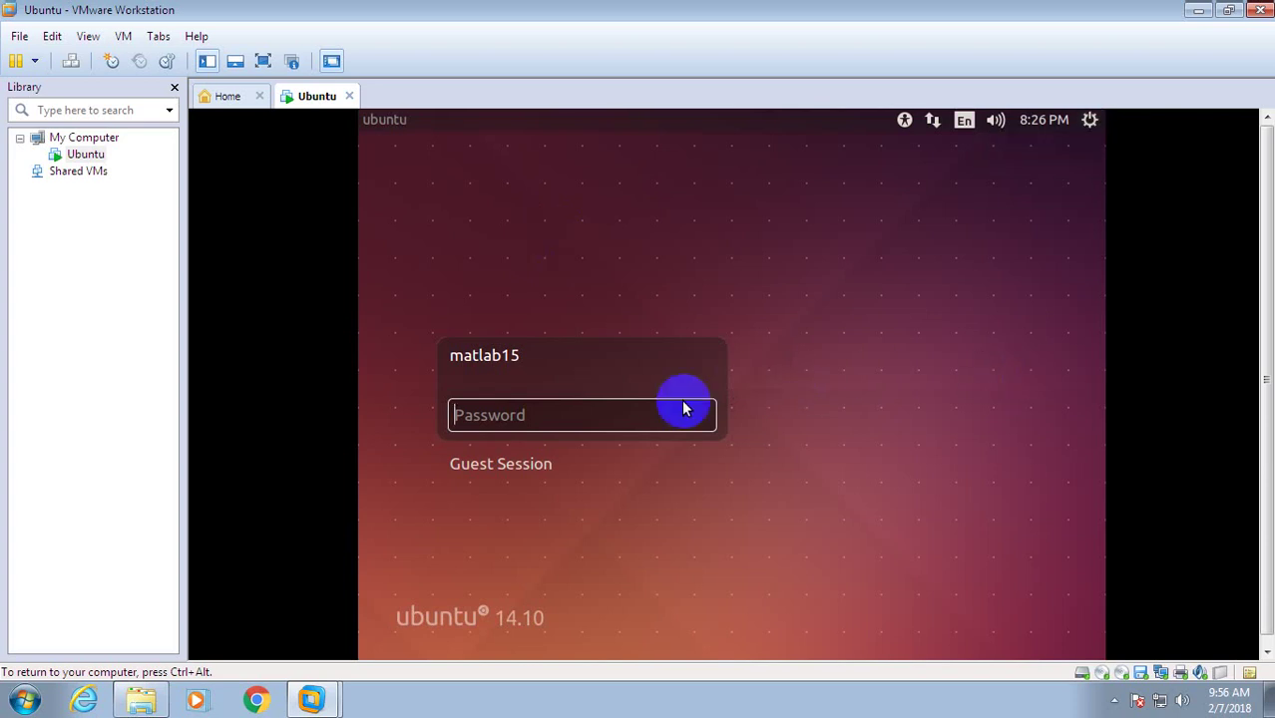